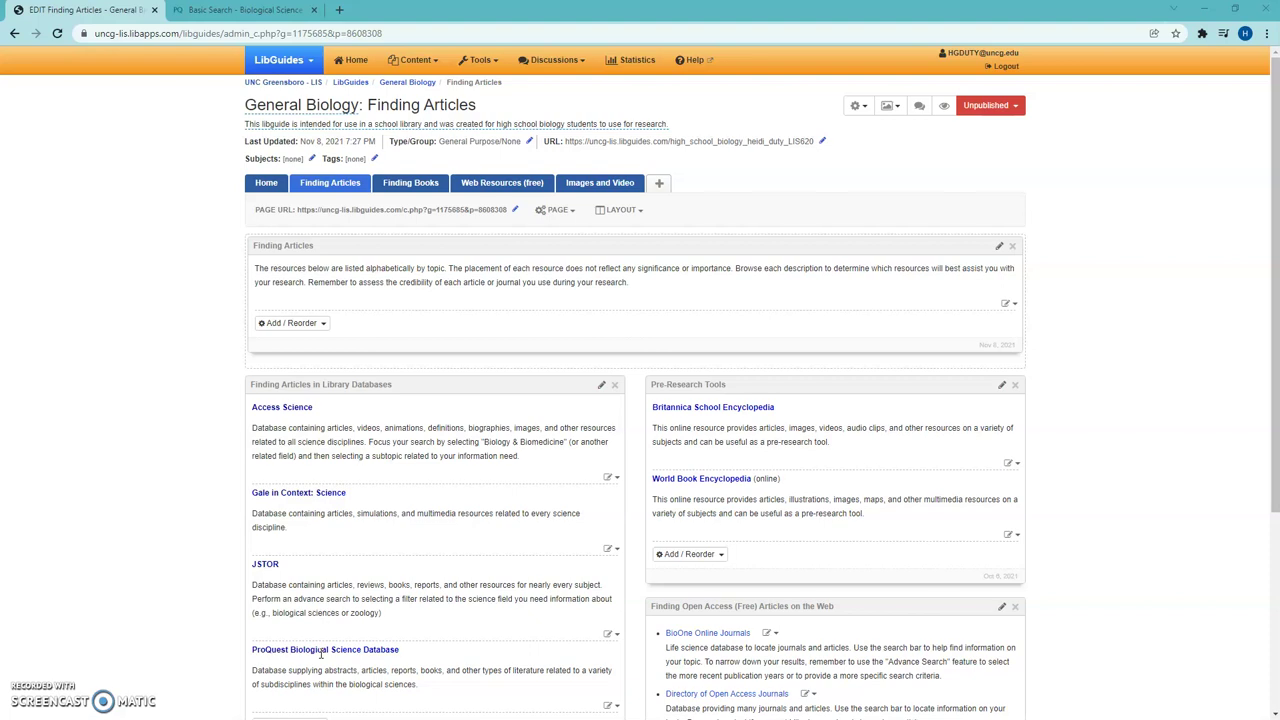
Step: Switch to the ProQuest Biological Science Database and run a basic search for "genetic disorder"
{"action": "left_click", "coordinate": [200, 12]}
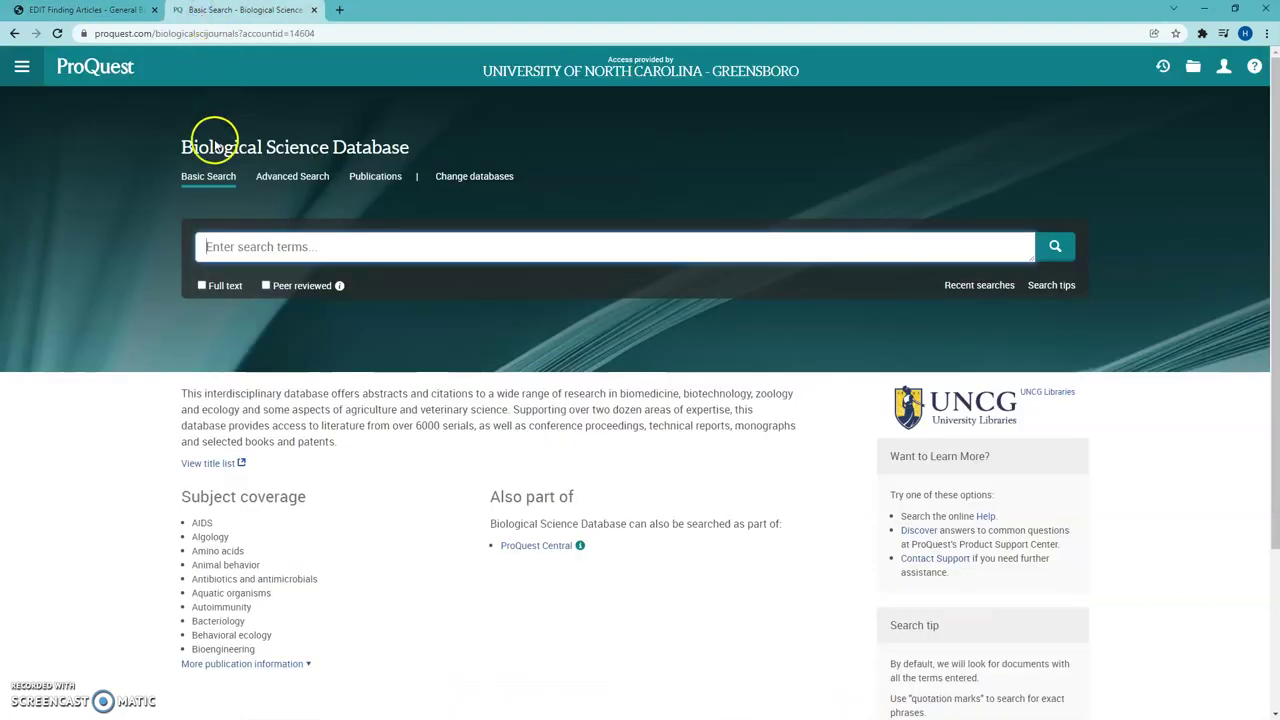
{"action": "left_click", "coordinate": [242, 250]}
{"action": "left_click", "coordinate": [243, 249]}
{"action": "type", "text": "gen"}
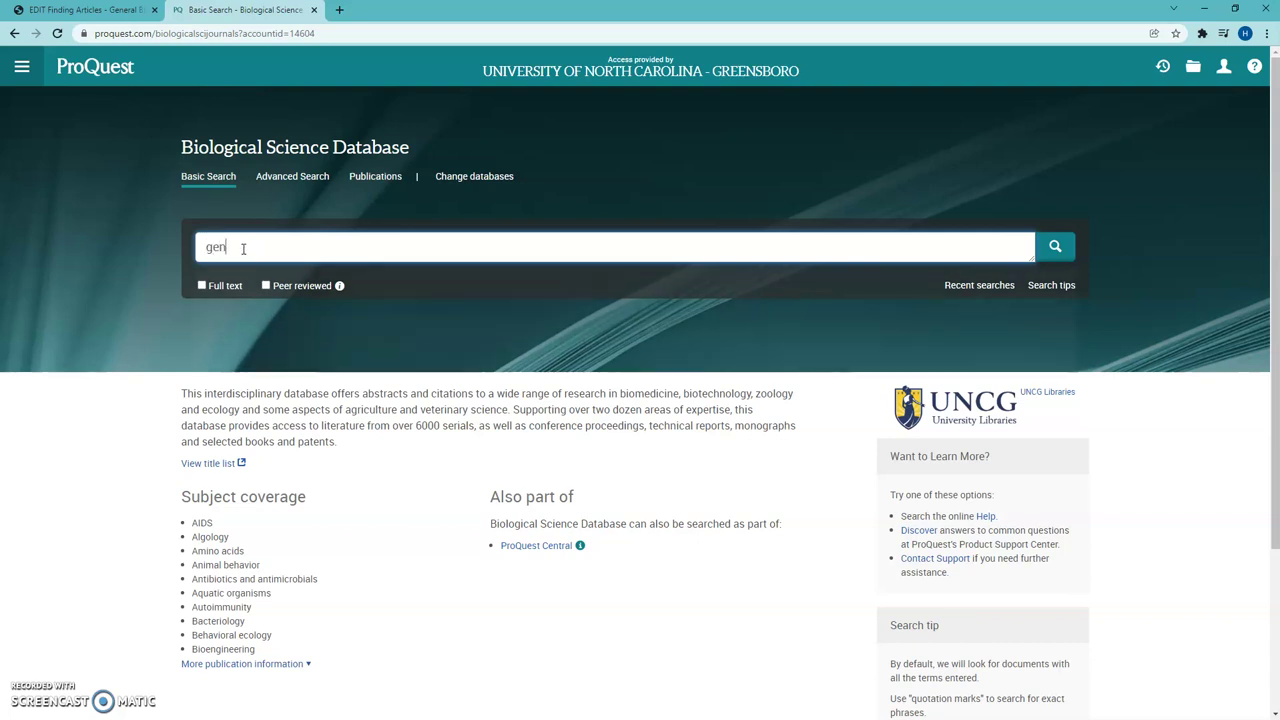
{"action": "type", "text": "etic disorder"}
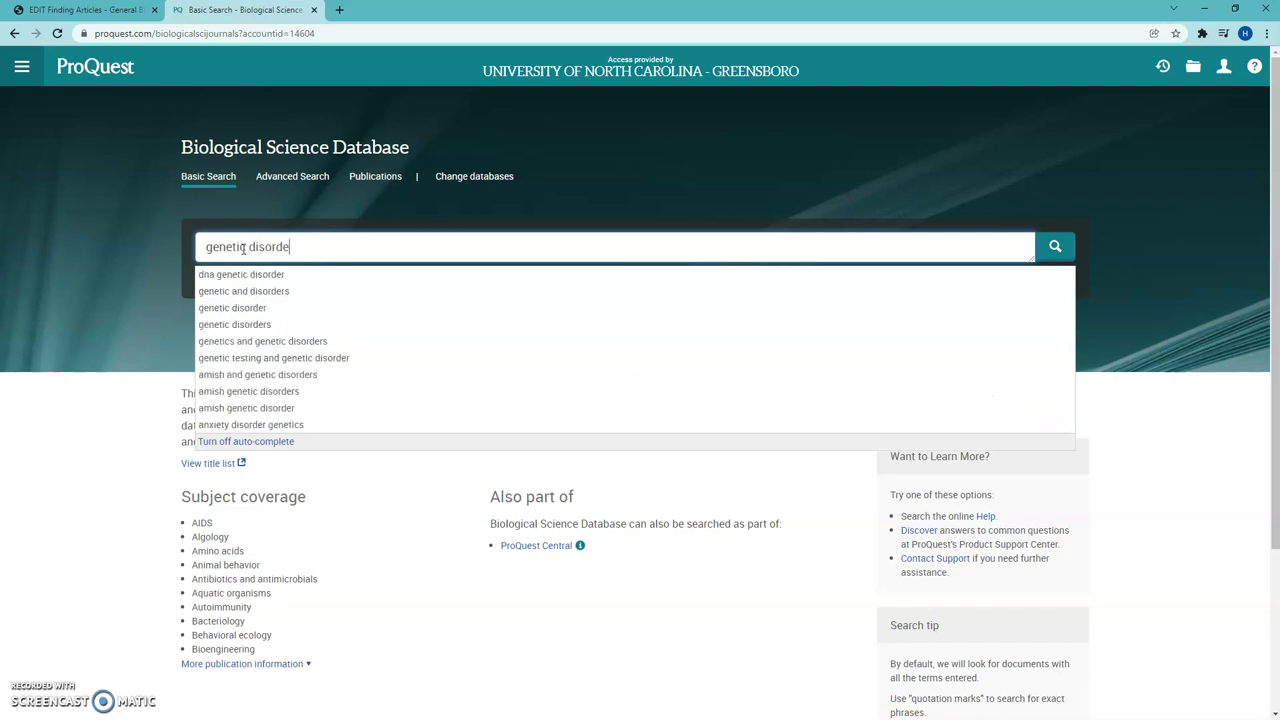
{"action": "key", "text": "Return"}
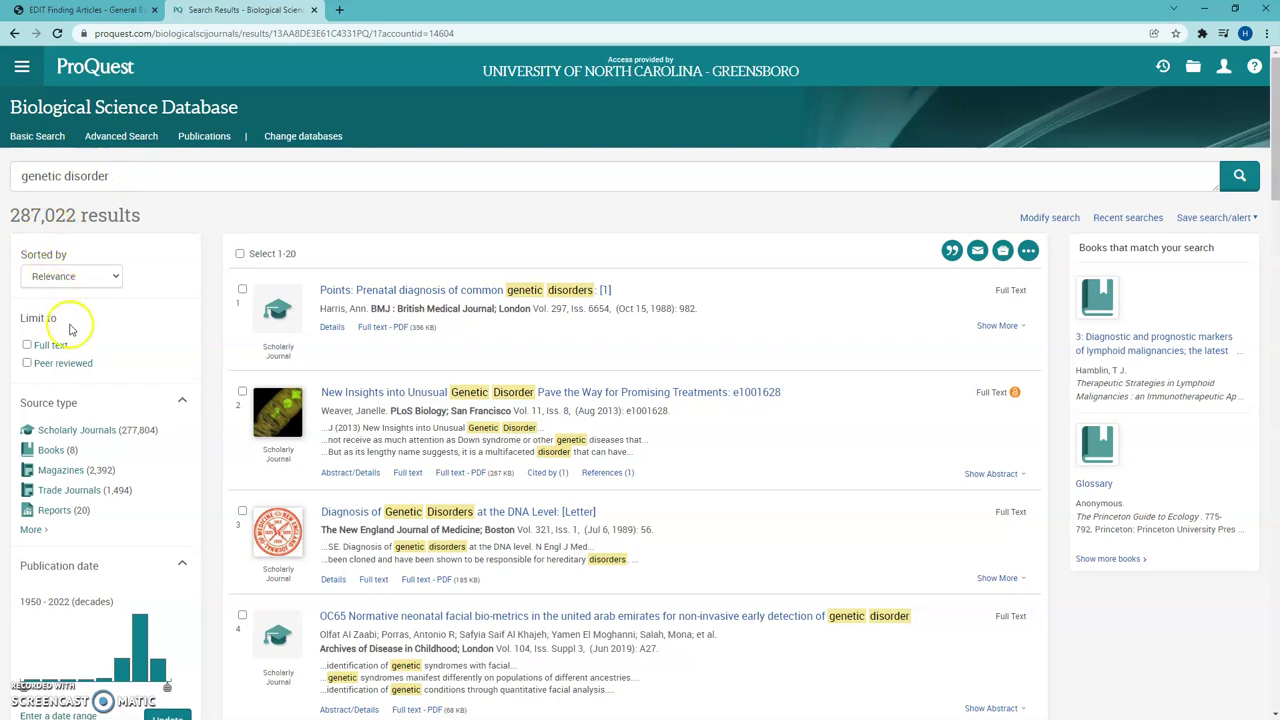
Step: Examine the filters available for narrowing the results, such as source type, publication date, subject, document type and language
{"action": "scroll", "coordinate": [70, 333], "scroll_direction": "down", "scroll_amount": 1}
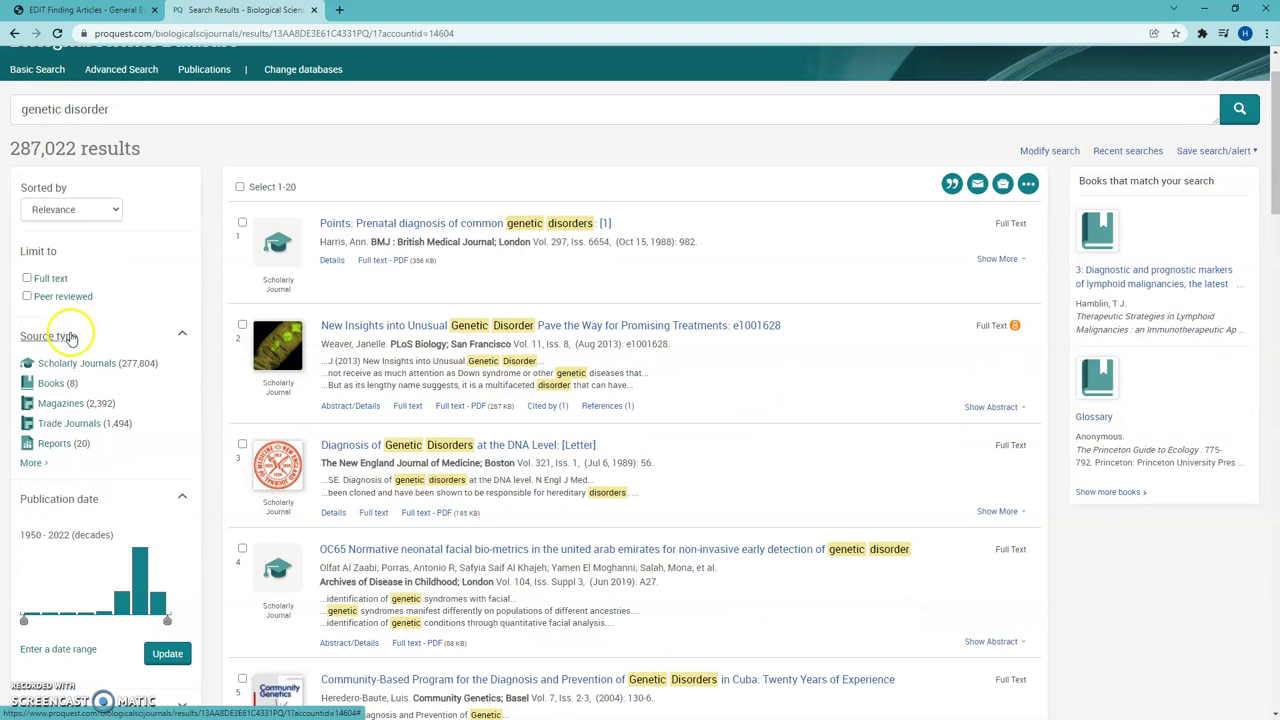
{"action": "scroll", "coordinate": [70, 333], "scroll_direction": "down", "scroll_amount": 1}
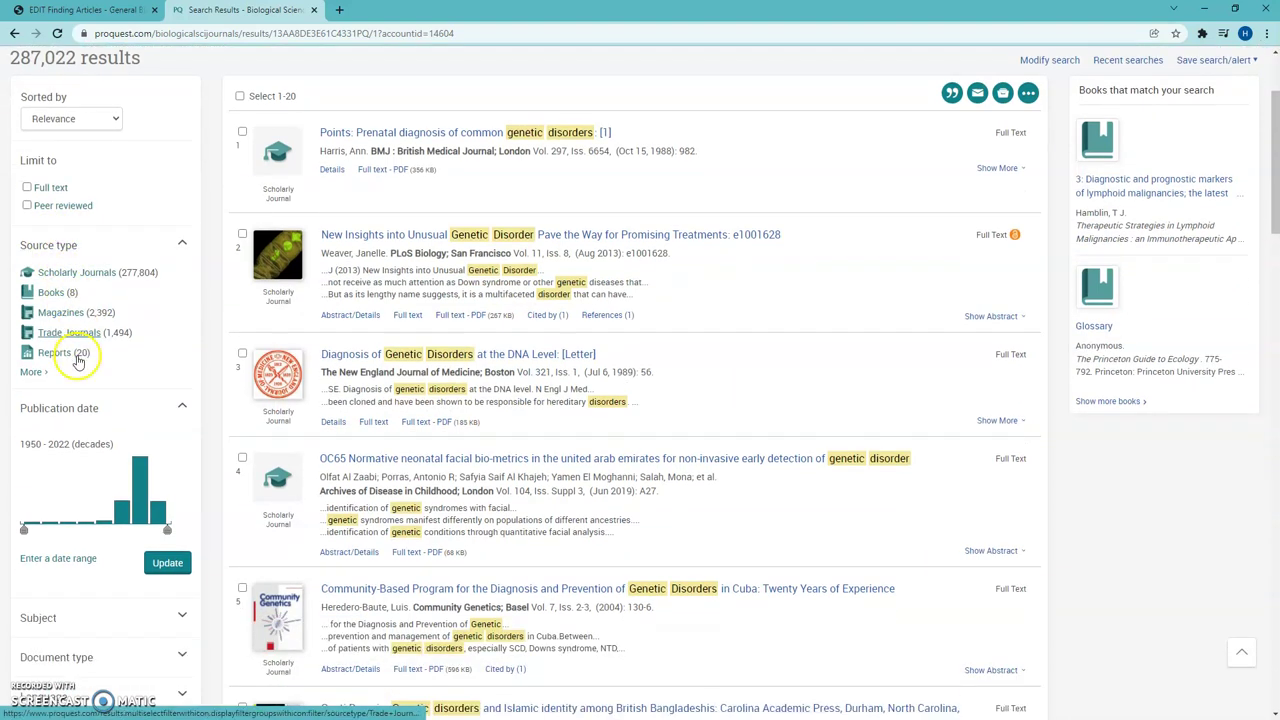
{"action": "scroll", "coordinate": [80, 357], "scroll_direction": "down", "scroll_amount": 2}
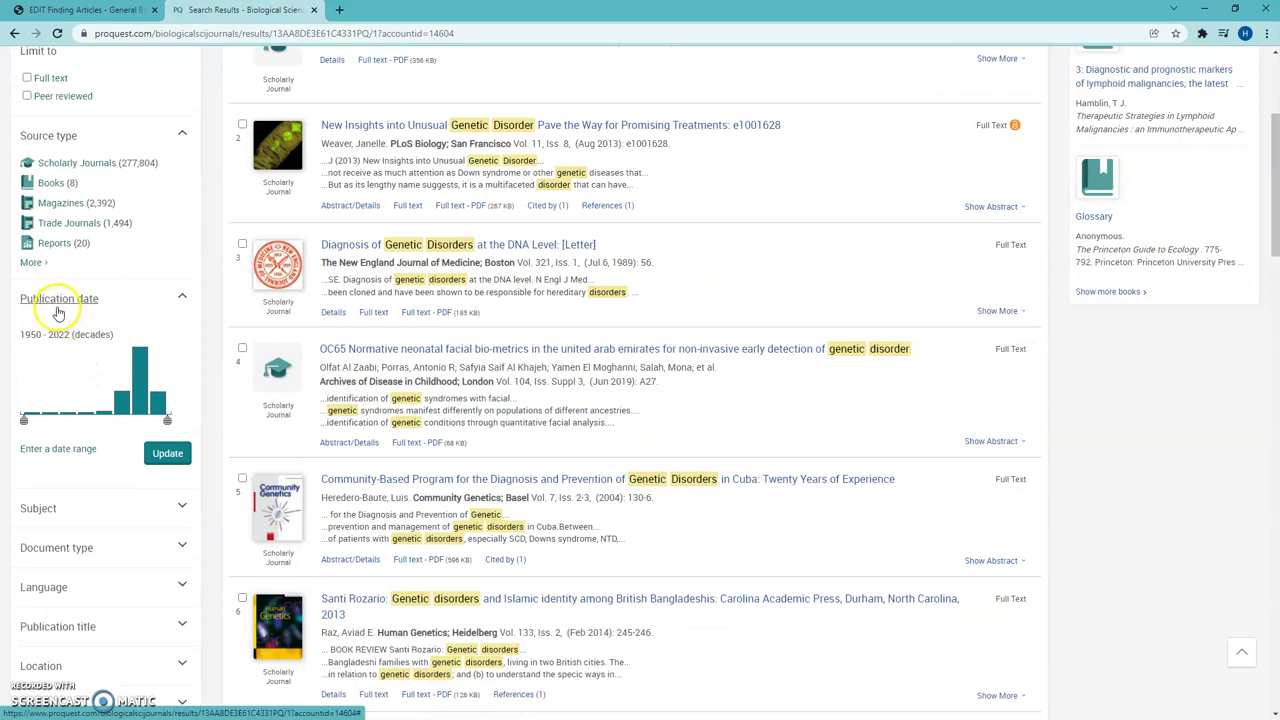
{"action": "scroll", "coordinate": [60, 311], "scroll_direction": "down", "scroll_amount": 1}
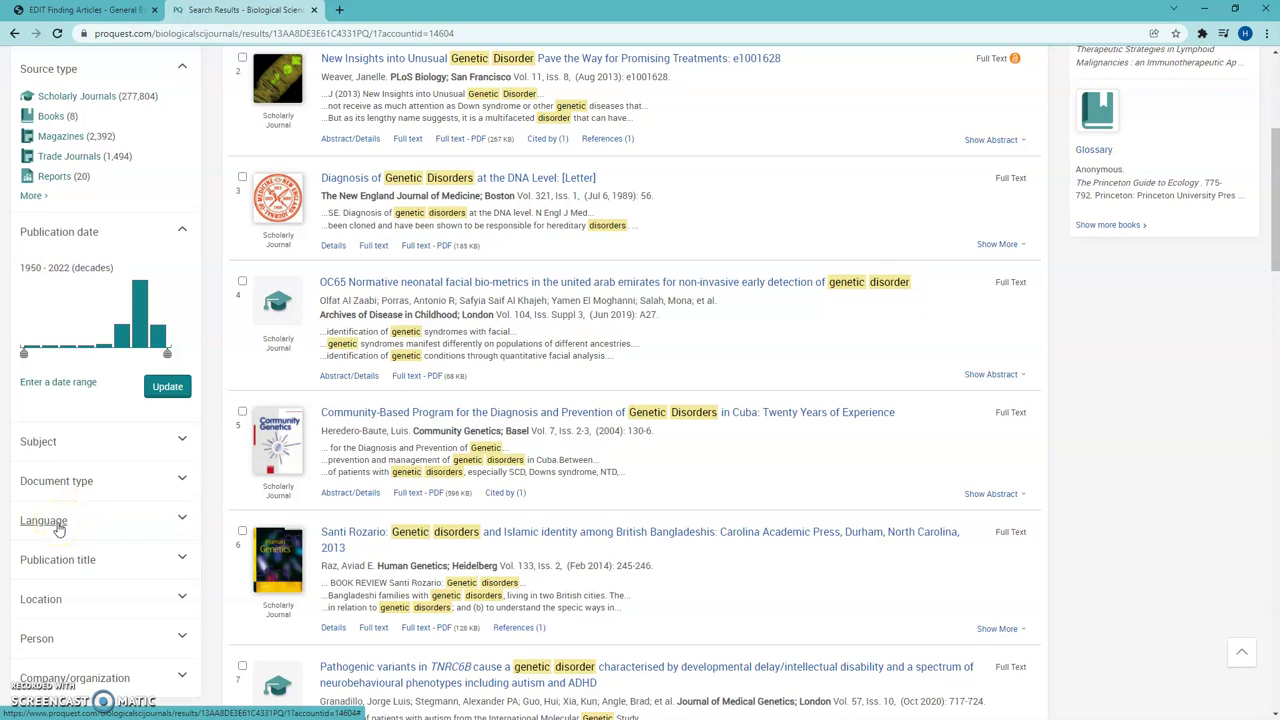
{"action": "scroll", "coordinate": [63, 463], "scroll_direction": "up", "scroll_amount": 4}
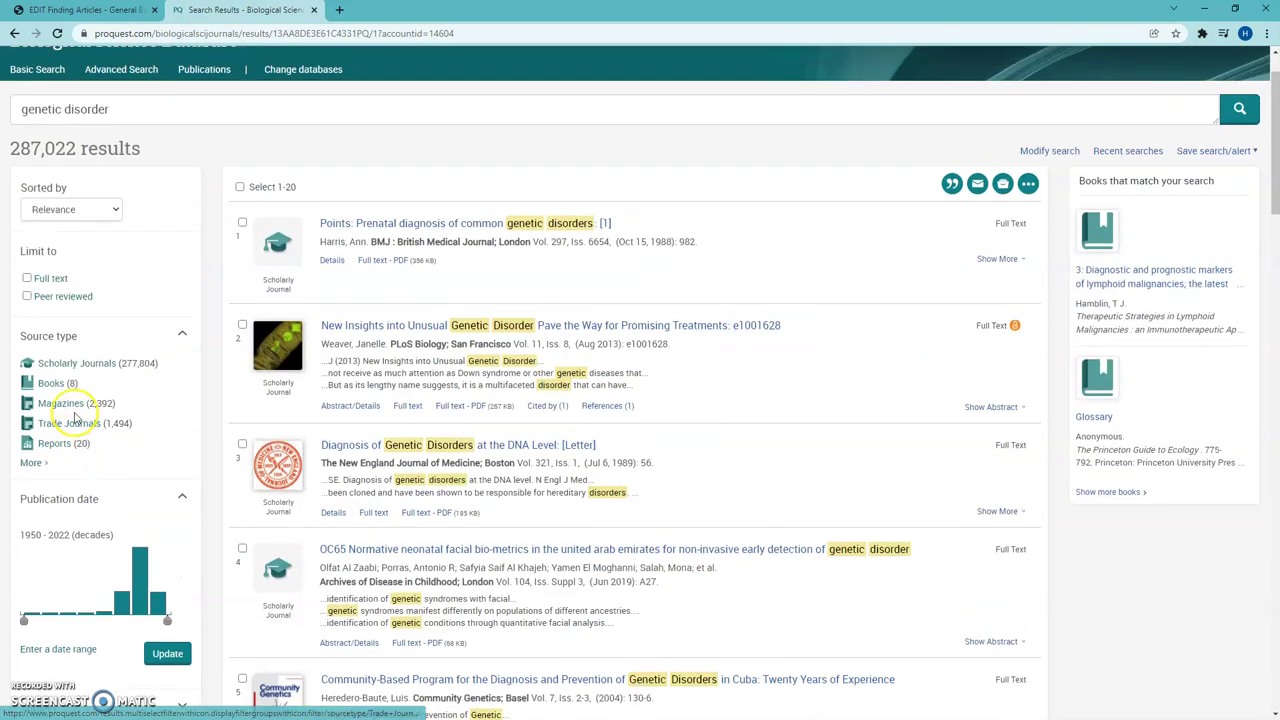
{"action": "scroll", "coordinate": [75, 400], "scroll_direction": "up", "scroll_amount": 1}
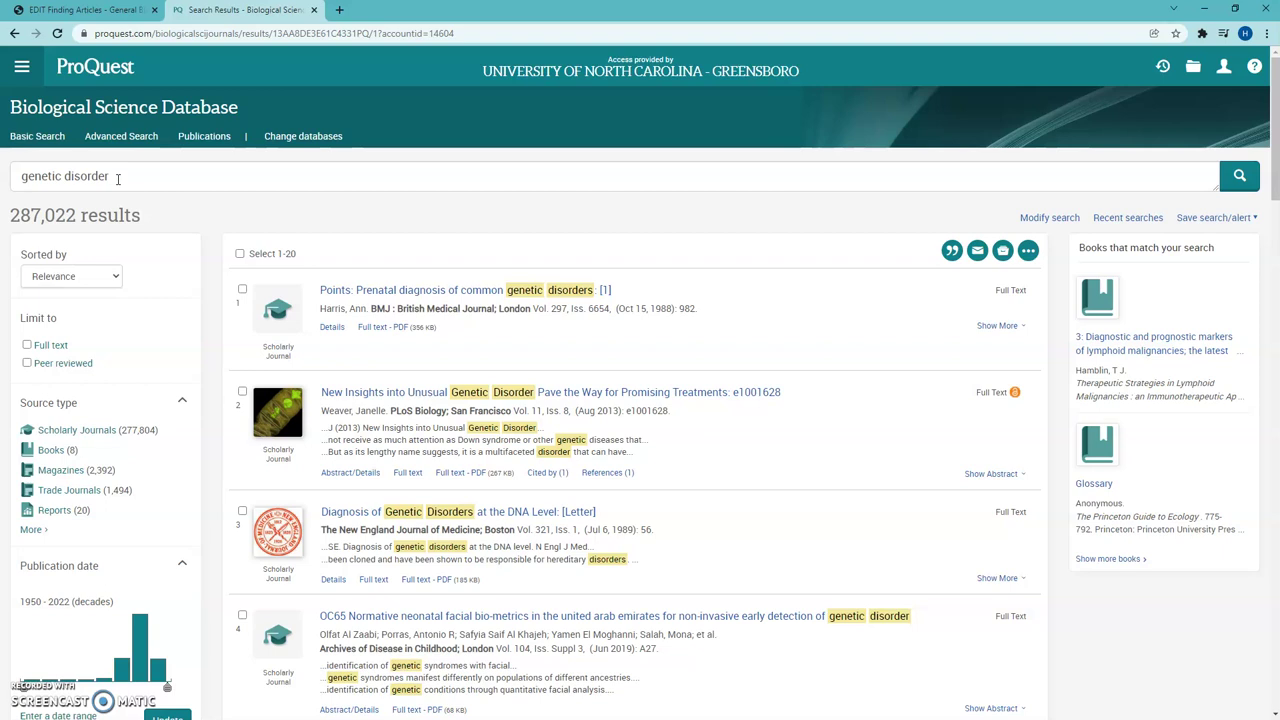
Step: Replace the search terms with "color blindness" and run the search
{"action": "left_click", "coordinate": [117, 178]}
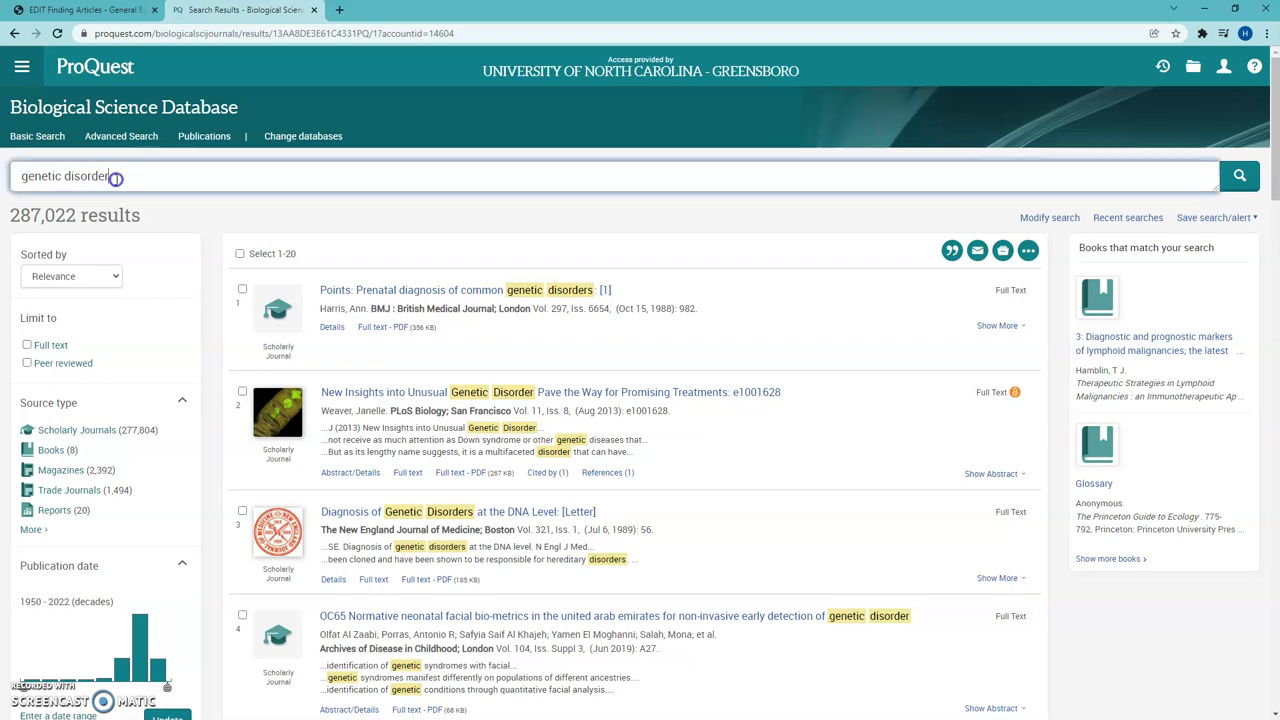
{"action": "key", "text": "ctrl+a"}
{"action": "key", "text": "BackSpace"}
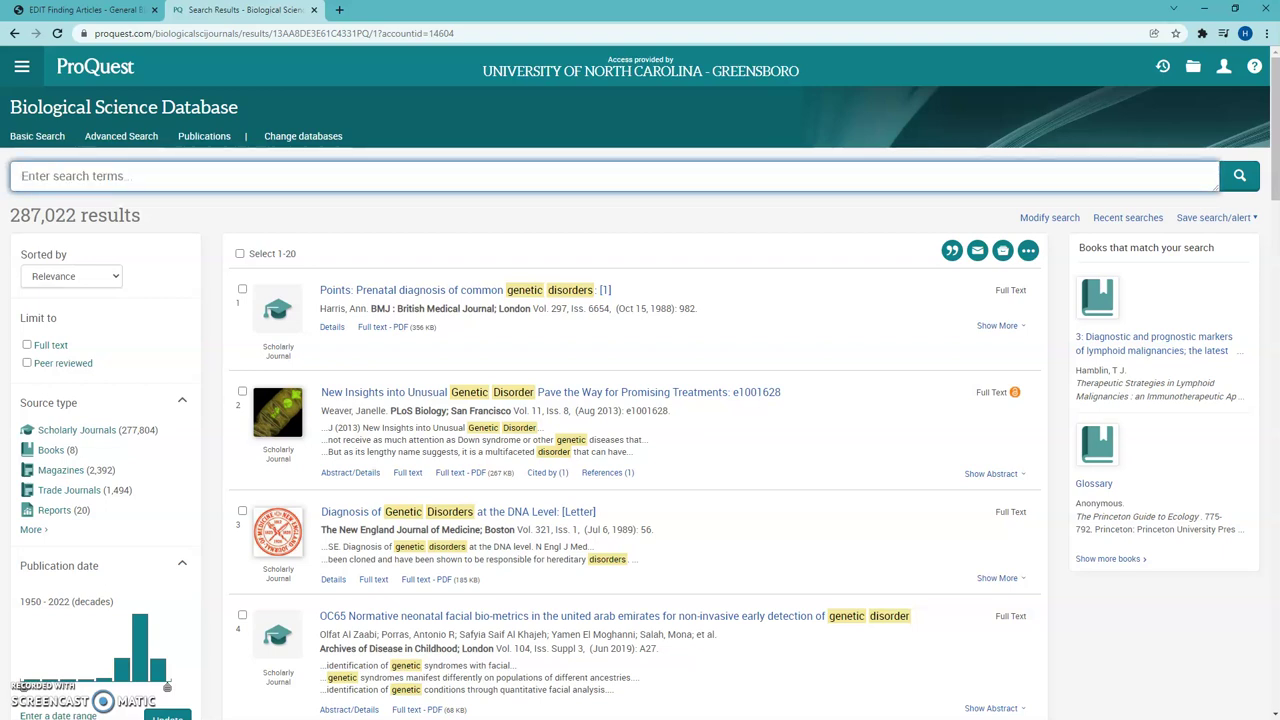
{"action": "type", "text": "color bli"}
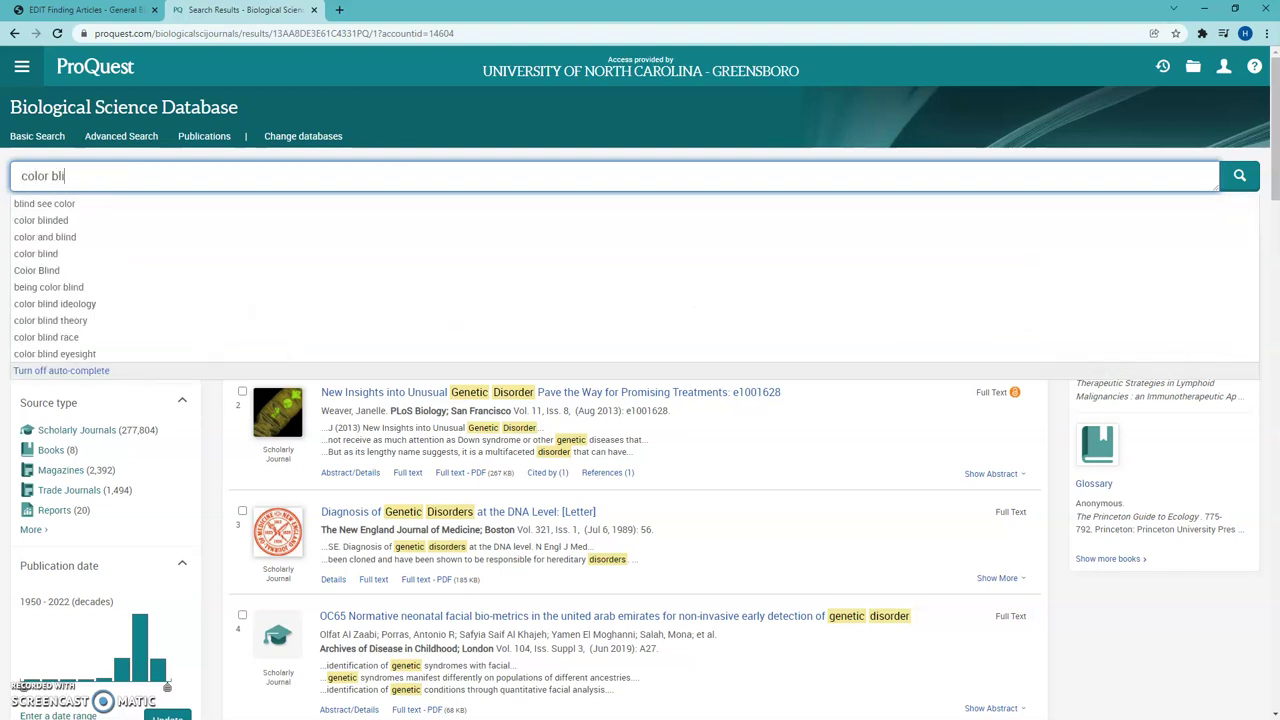
{"action": "type", "text": "ndness"}
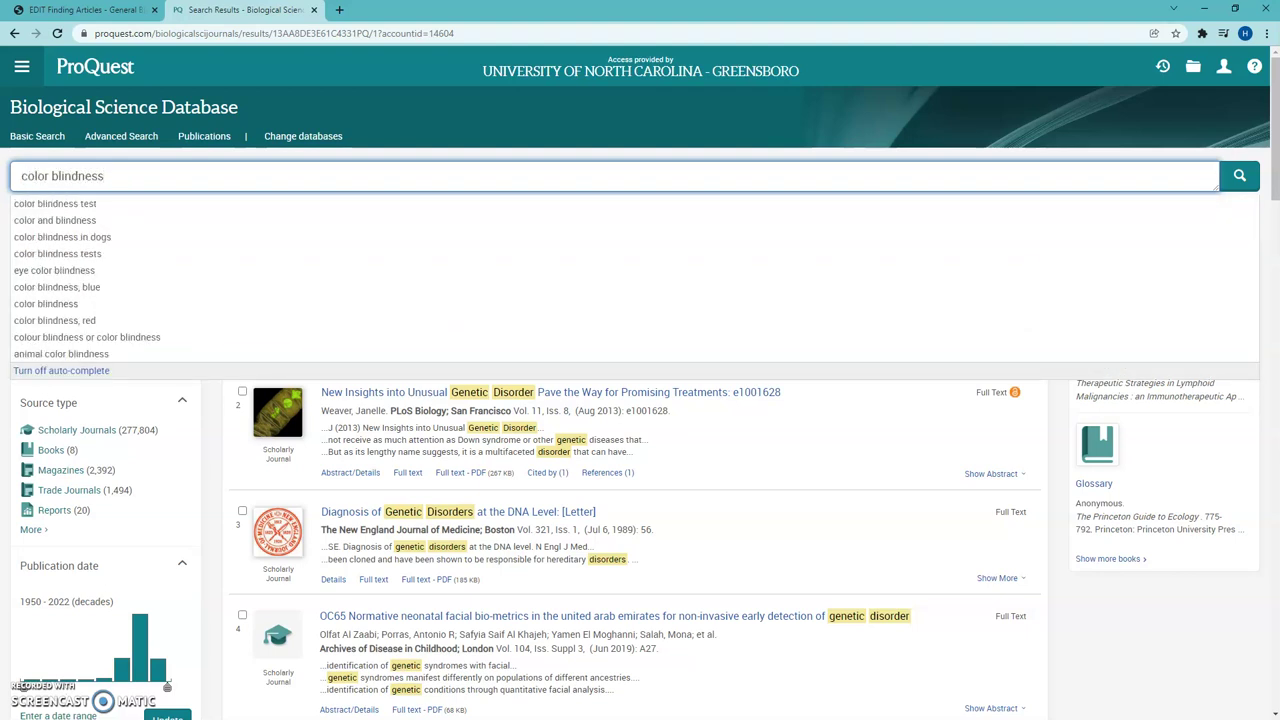
{"action": "key", "text": "Return"}
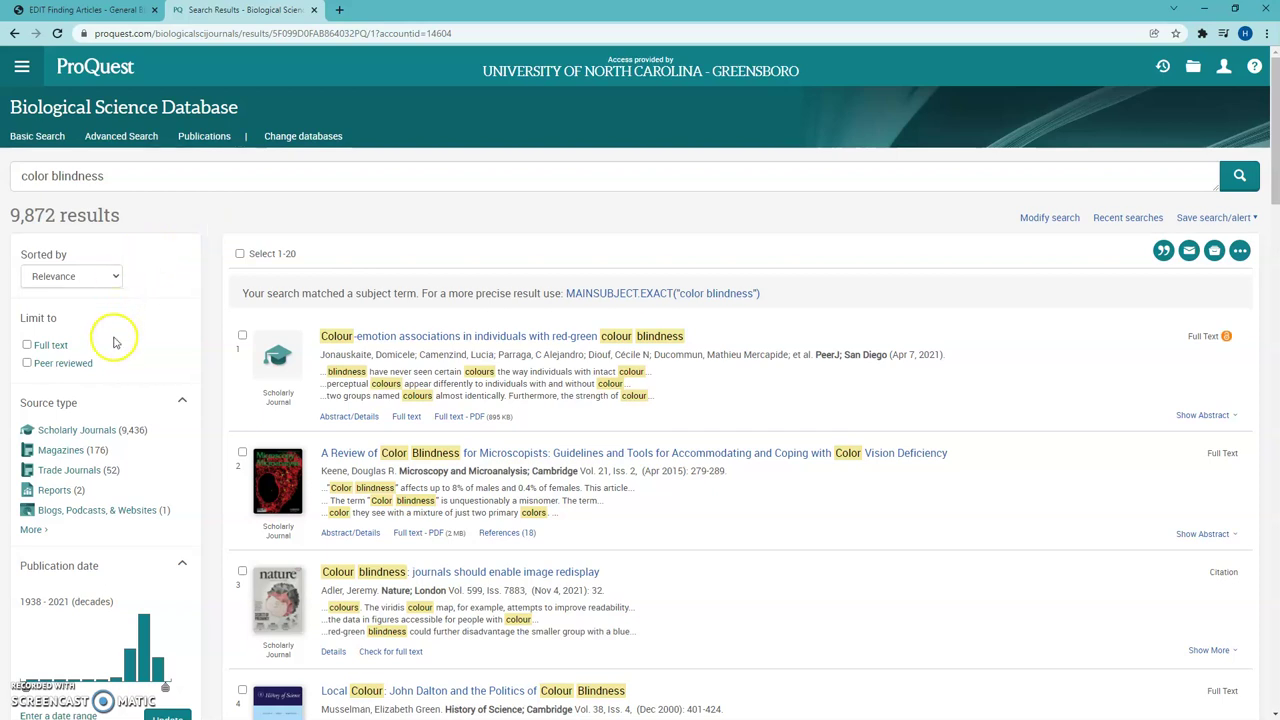
Step: Limit the color blindness results to full text and peer reviewed items
{"action": "left_click", "coordinate": [28, 346]}
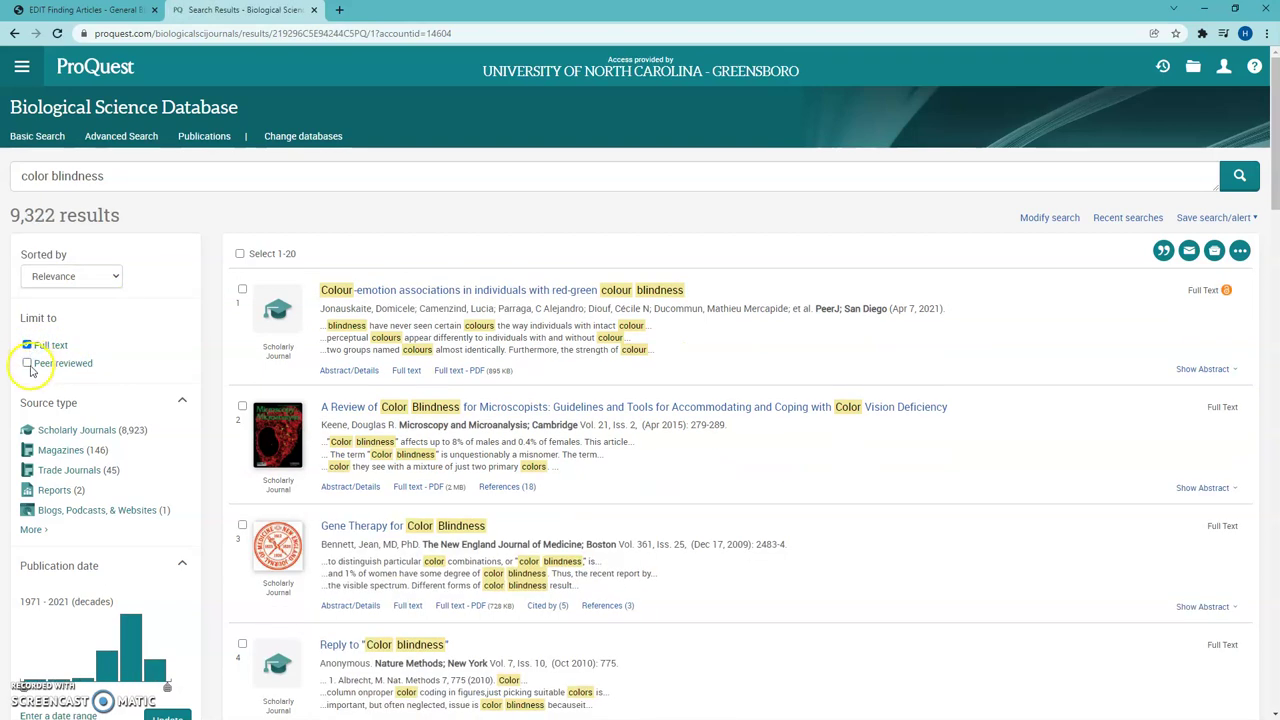
{"action": "left_click", "coordinate": [28, 365]}
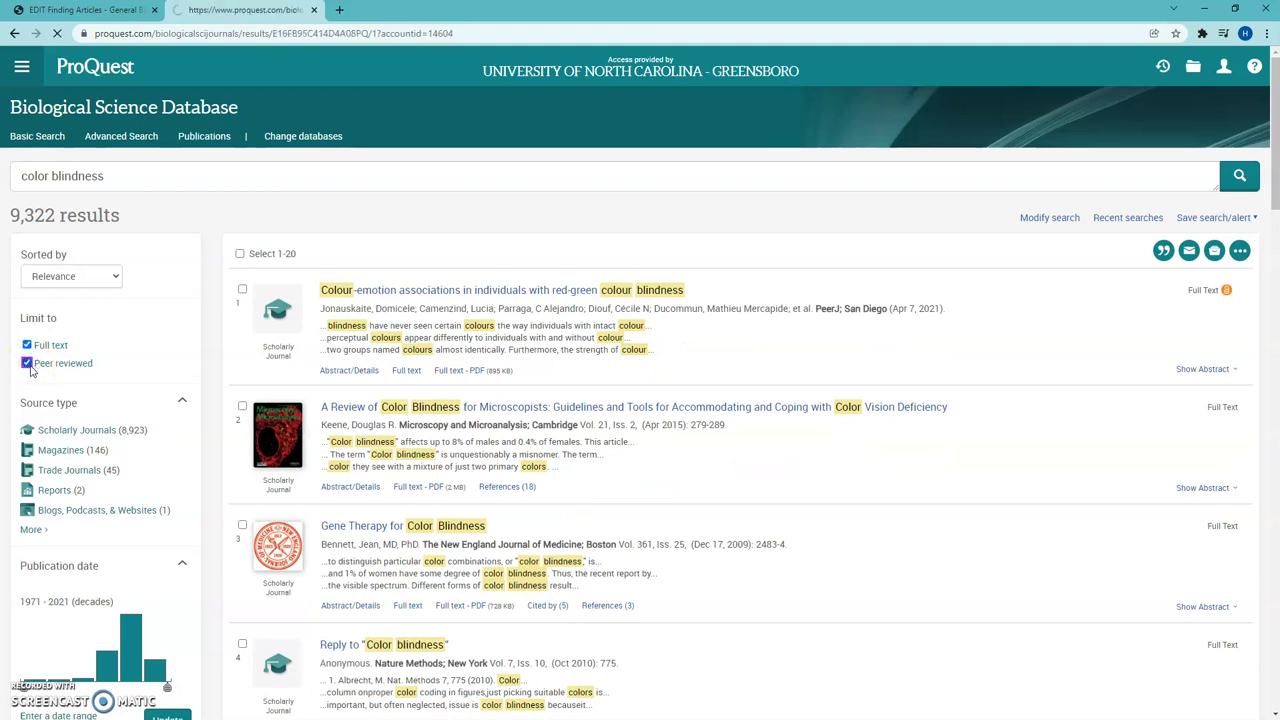
{"action": "scroll", "coordinate": [30, 370], "scroll_direction": "down", "scroll_amount": 1}
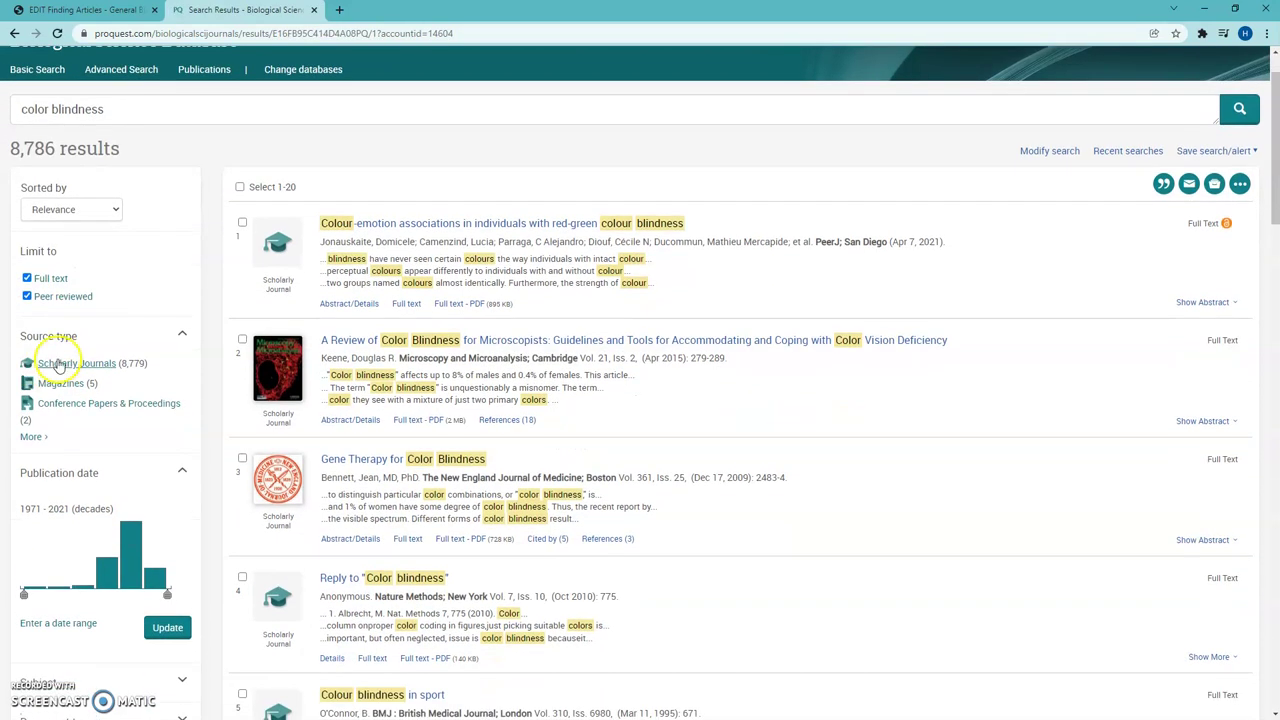
{"action": "left_click", "coordinate": [35, 365]}
Step: Move the start of the publication date range to the 2010 - 2019 decade and update the results
{"action": "scroll", "coordinate": [62, 380], "scroll_direction": "down", "scroll_amount": 2}
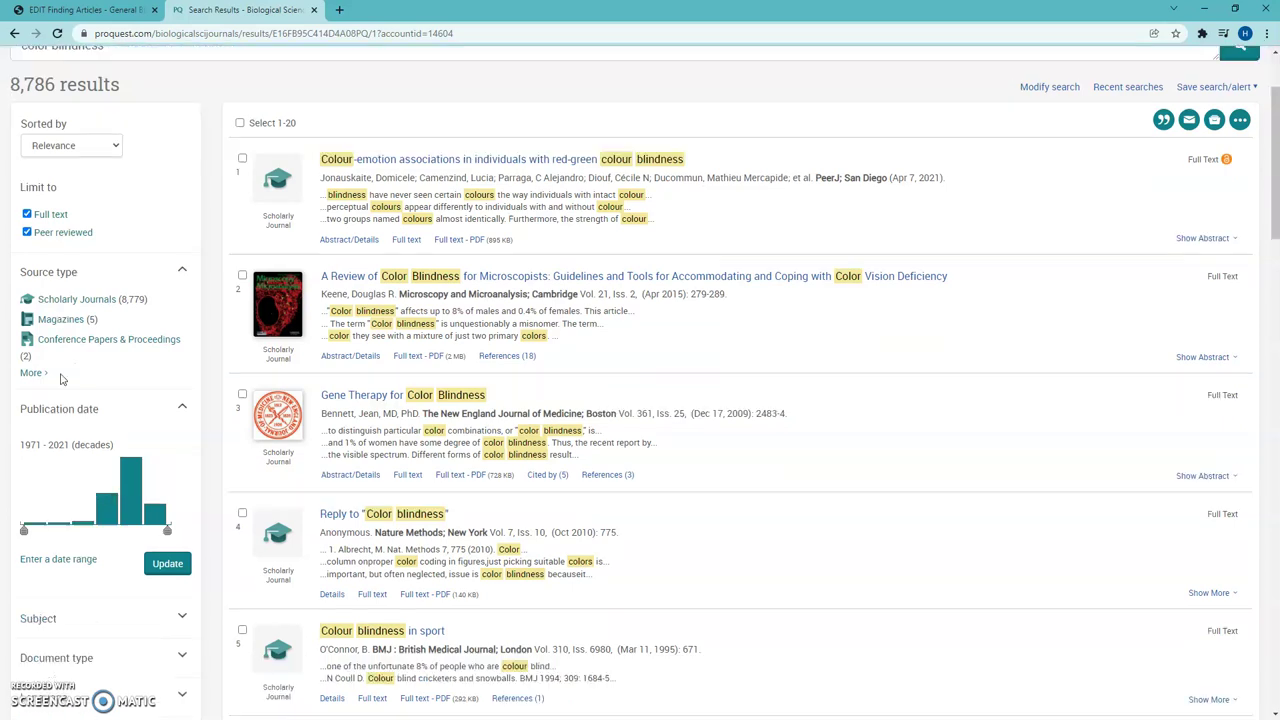
{"action": "left_click", "coordinate": [24, 462]}
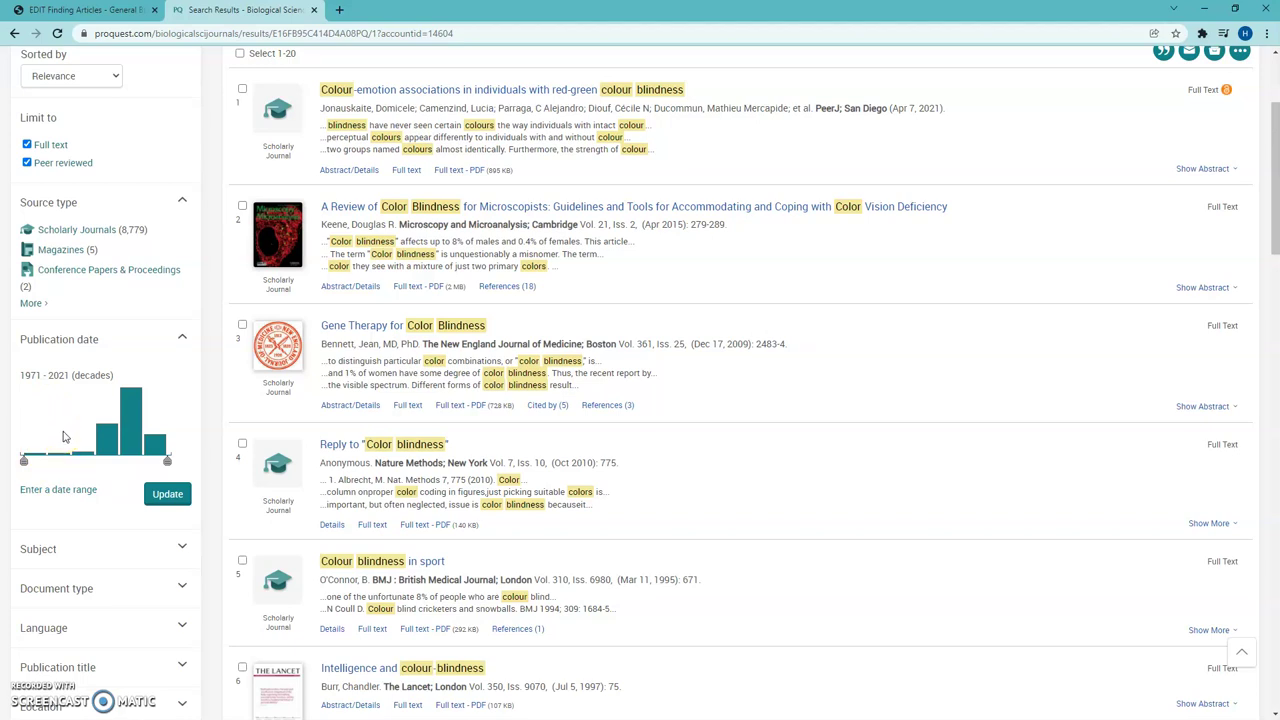
{"action": "mouse_move", "coordinate": [24, 463]}
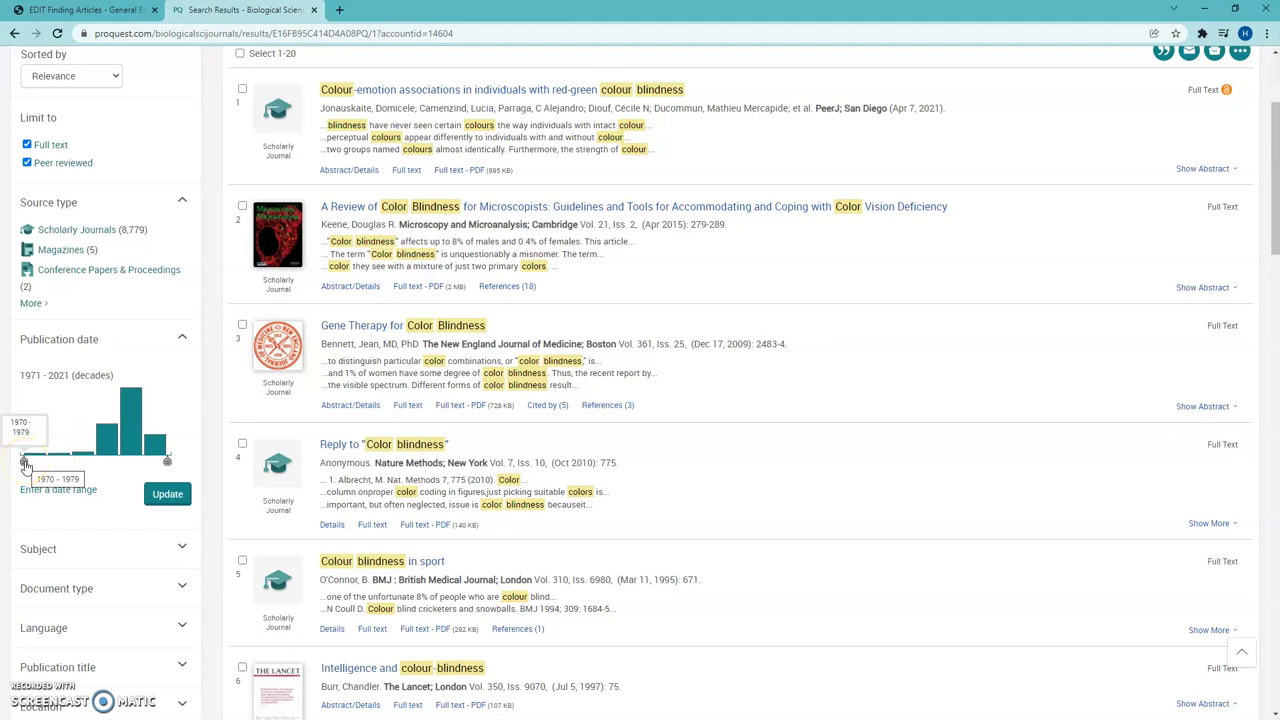
{"action": "left_click_drag", "start_coordinate": [24, 463], "coordinate": [120, 466]}
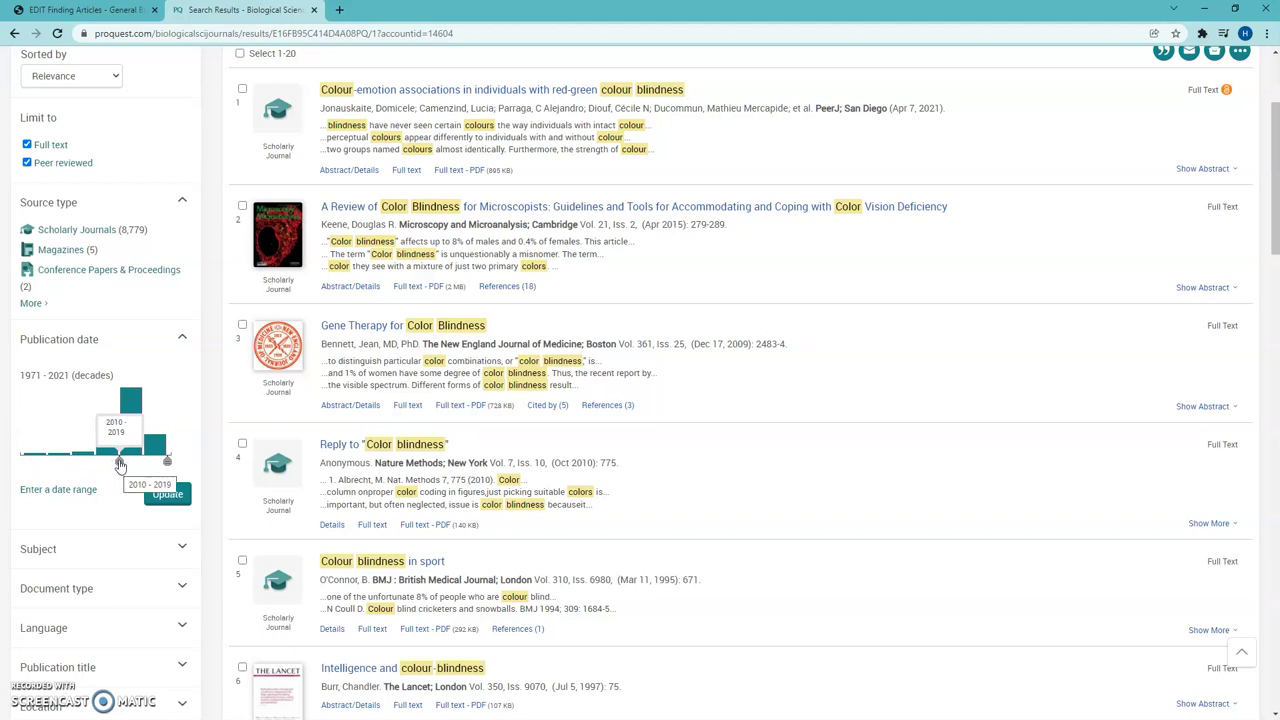
{"action": "left_click", "coordinate": [163, 496]}
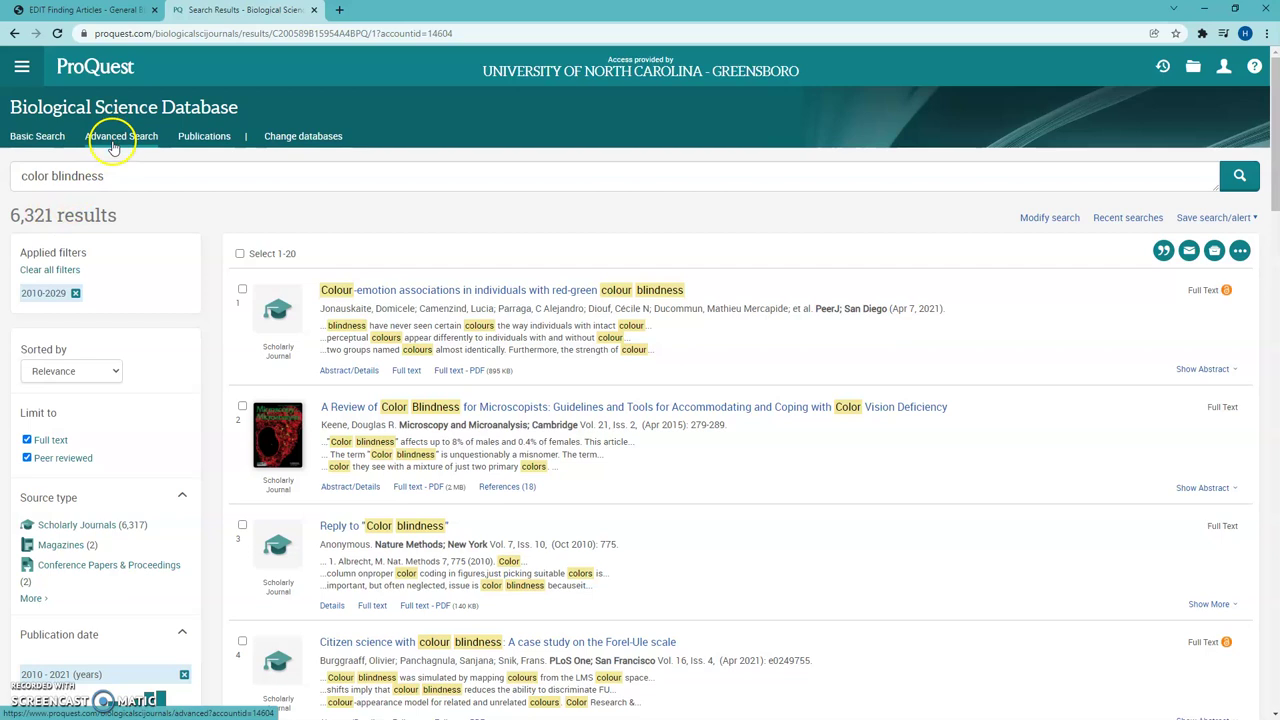
Step: Run an advanced search for "color blindness" in the field Document title – TI
{"action": "left_click", "coordinate": [119, 143]}
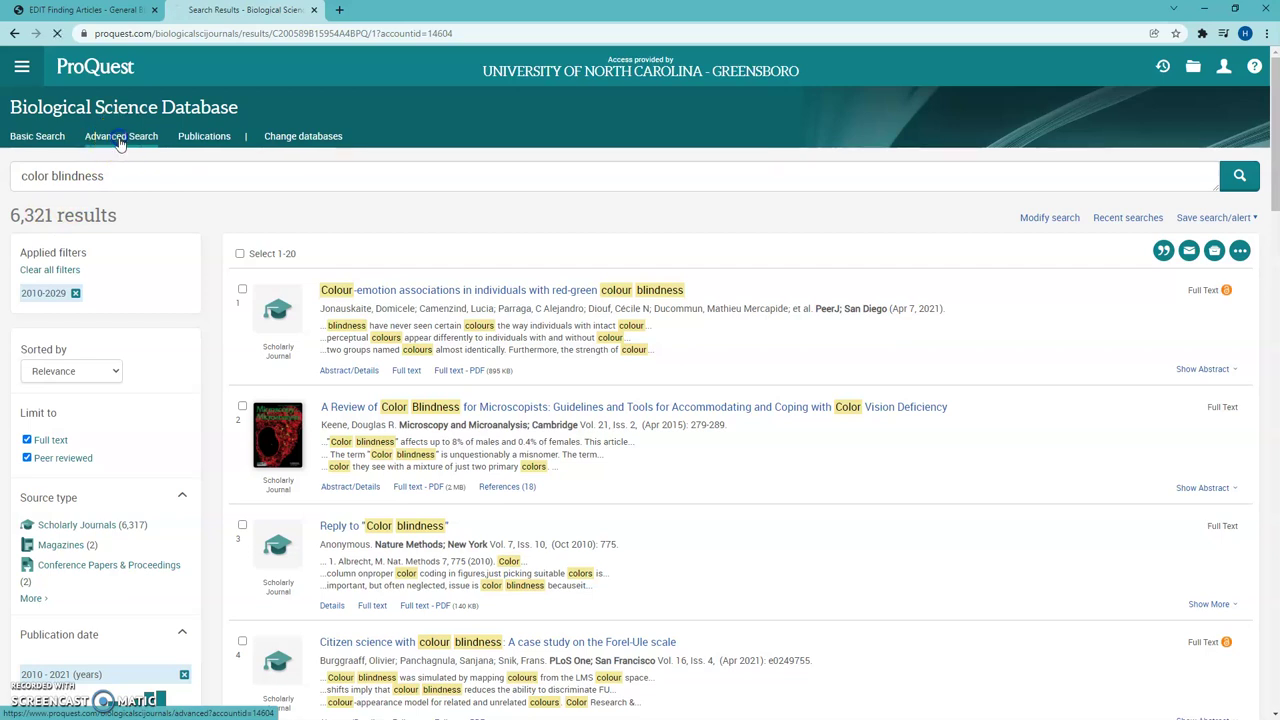
{"action": "type", "text": "color blin"}
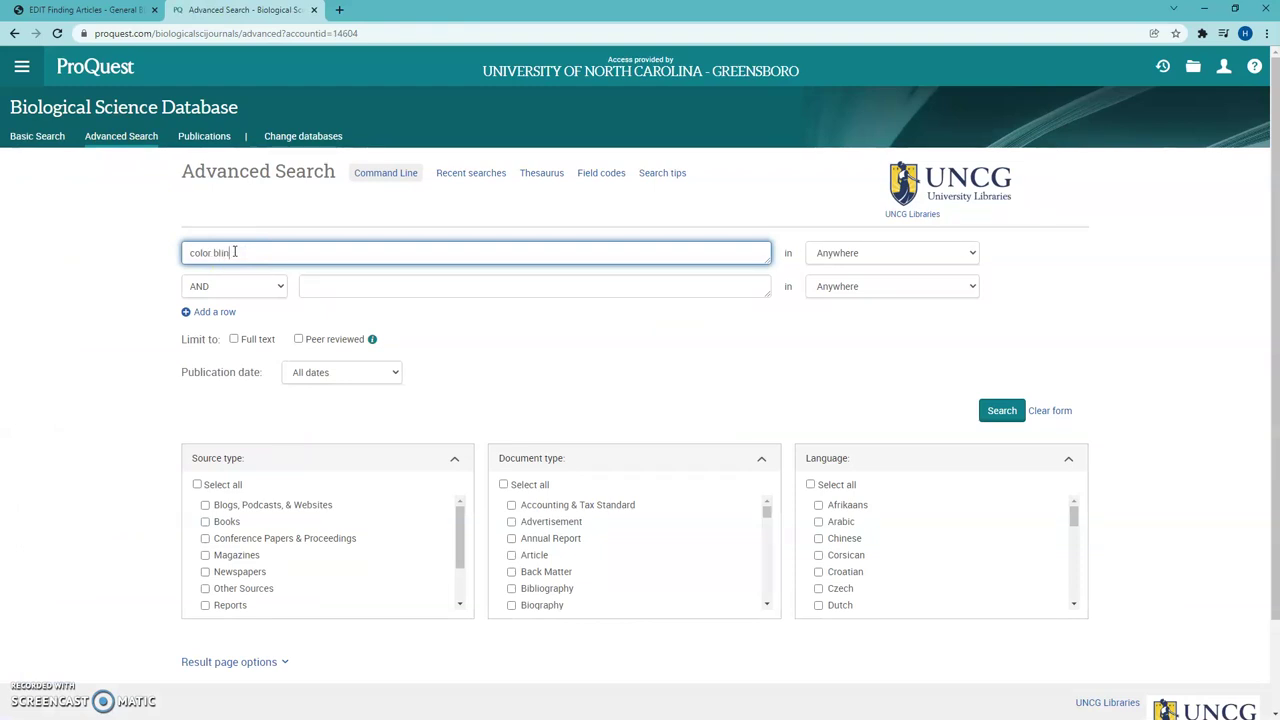
{"action": "type", "text": "dness"}
{"action": "left_click", "coordinate": [838, 255]}
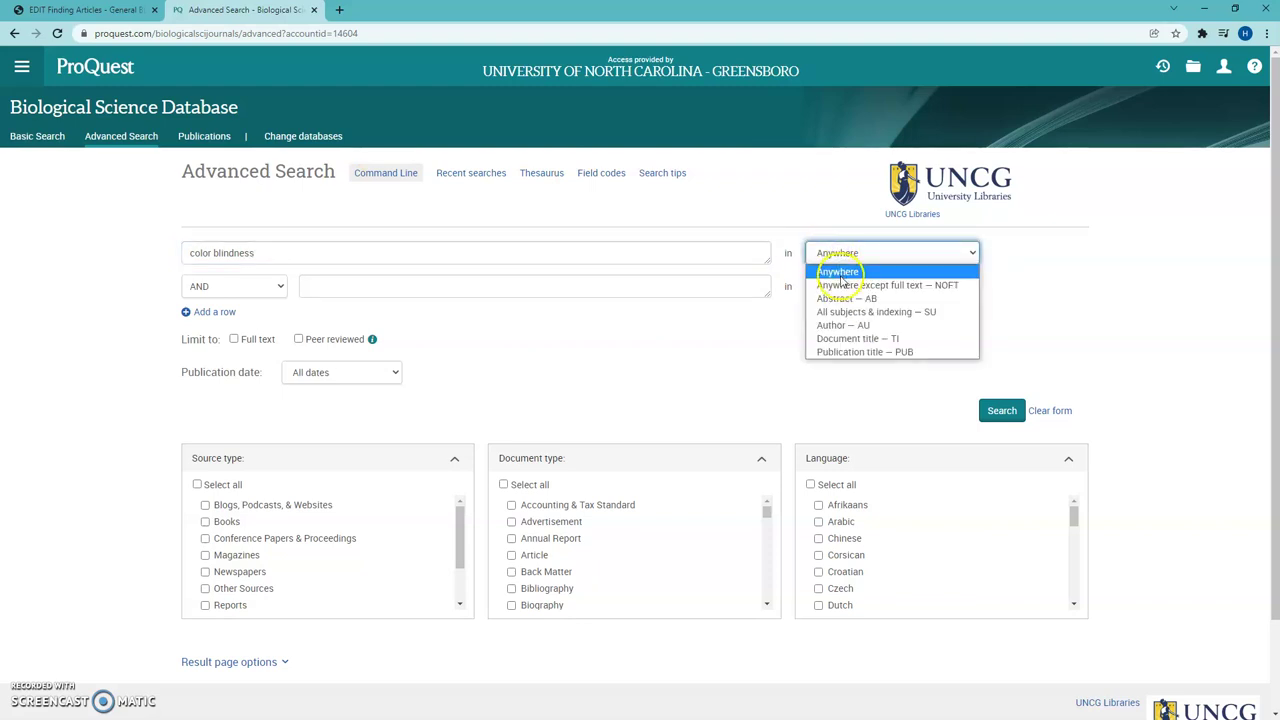
{"action": "left_click", "coordinate": [845, 338]}
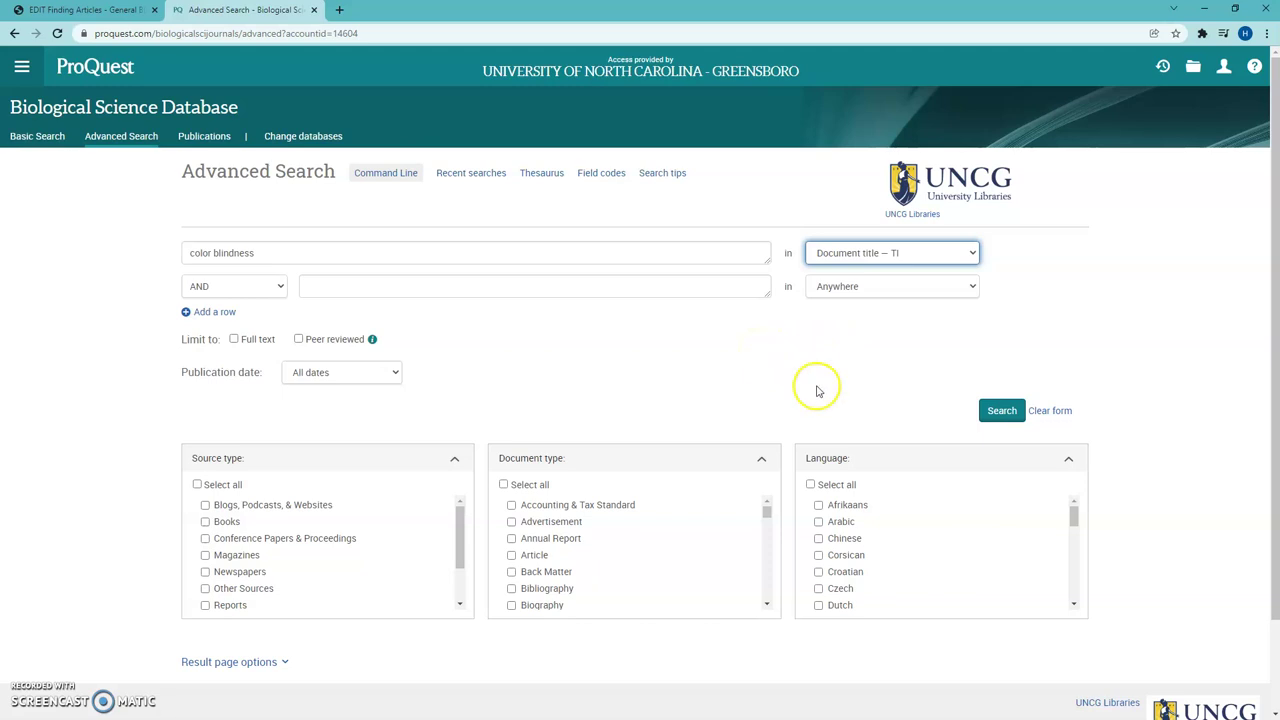
{"action": "left_click", "coordinate": [990, 415]}
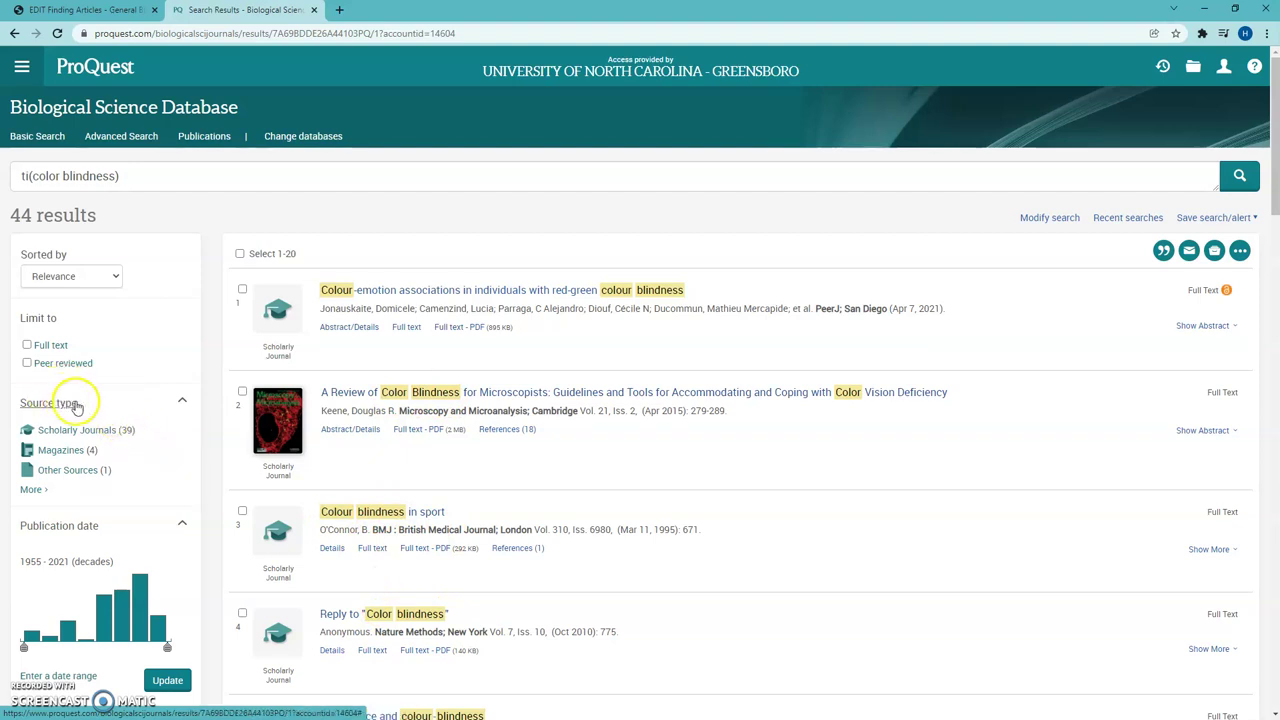
Step: Restrict the title search results to publication dates from 2010 onward and look through the filtered articles
{"action": "scroll", "coordinate": [75, 408], "scroll_direction": "down", "scroll_amount": 1}
{"action": "scroll", "coordinate": [75, 408], "scroll_direction": "down", "scroll_amount": 1}
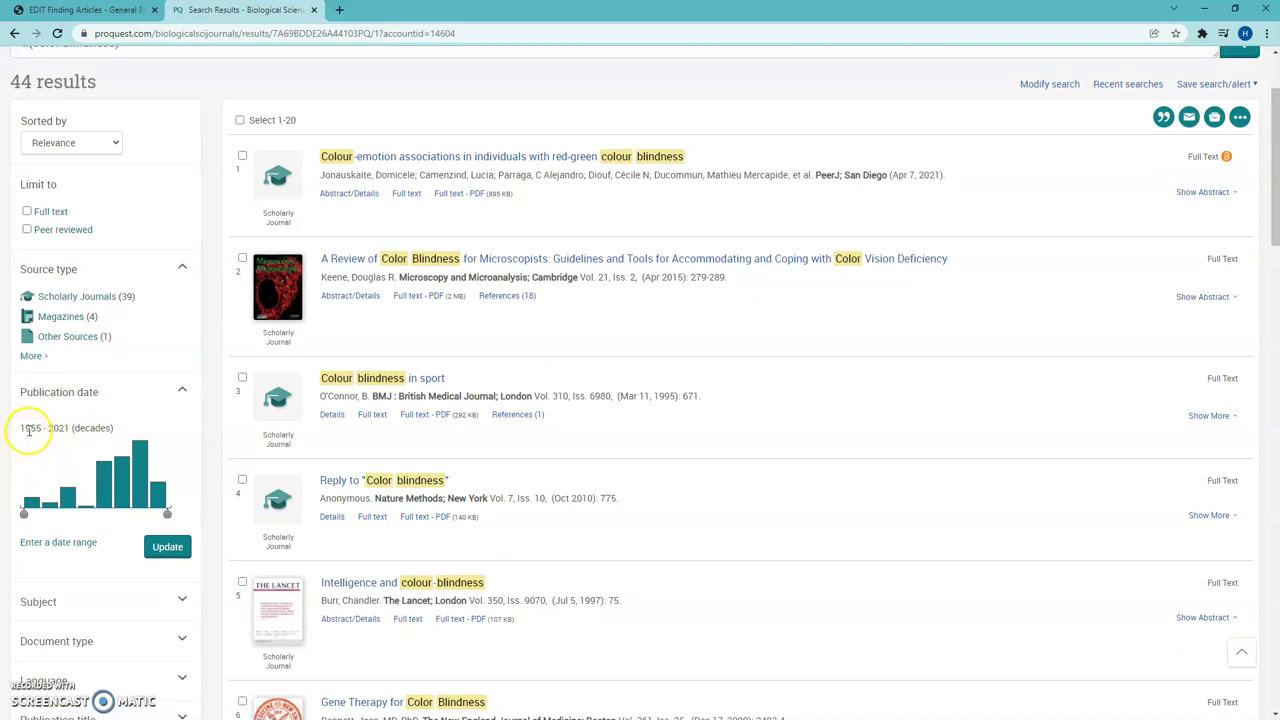
{"action": "left_click_drag", "start_coordinate": [24, 513], "coordinate": [131, 516]}
{"action": "left_click", "coordinate": [168, 546]}
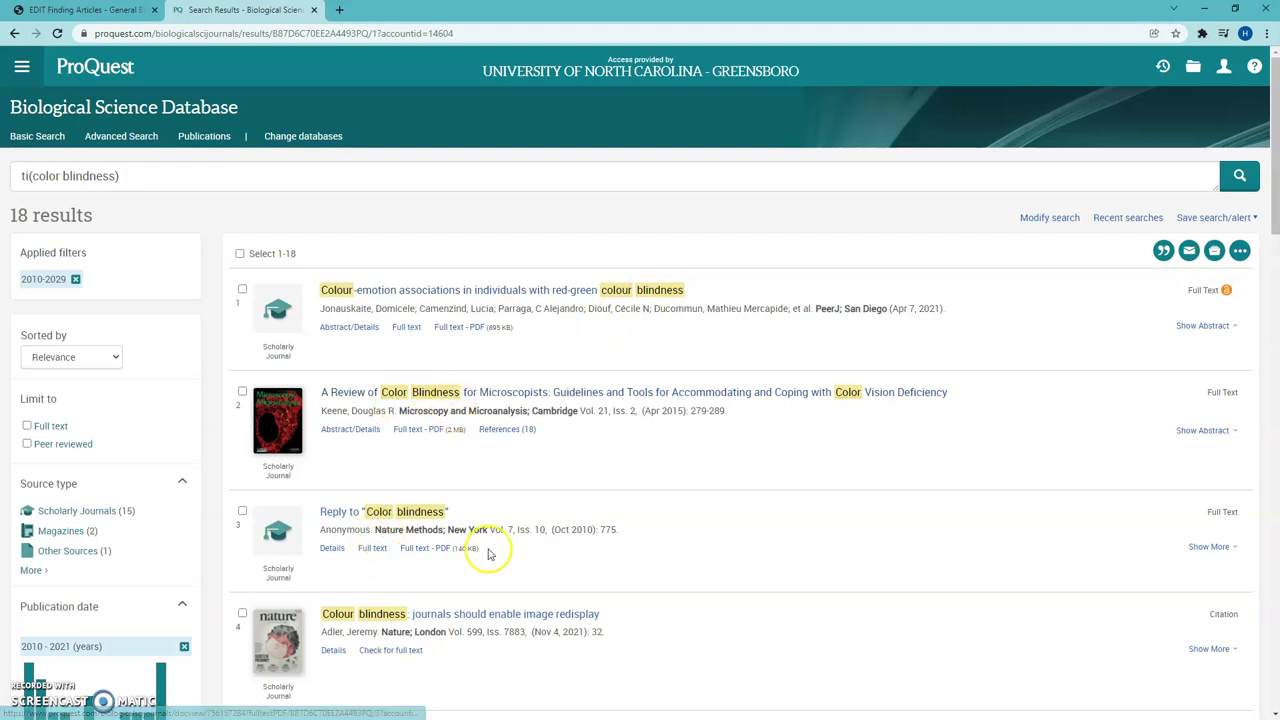
{"action": "scroll", "coordinate": [400, 613], "scroll_direction": "down", "scroll_amount": 2}
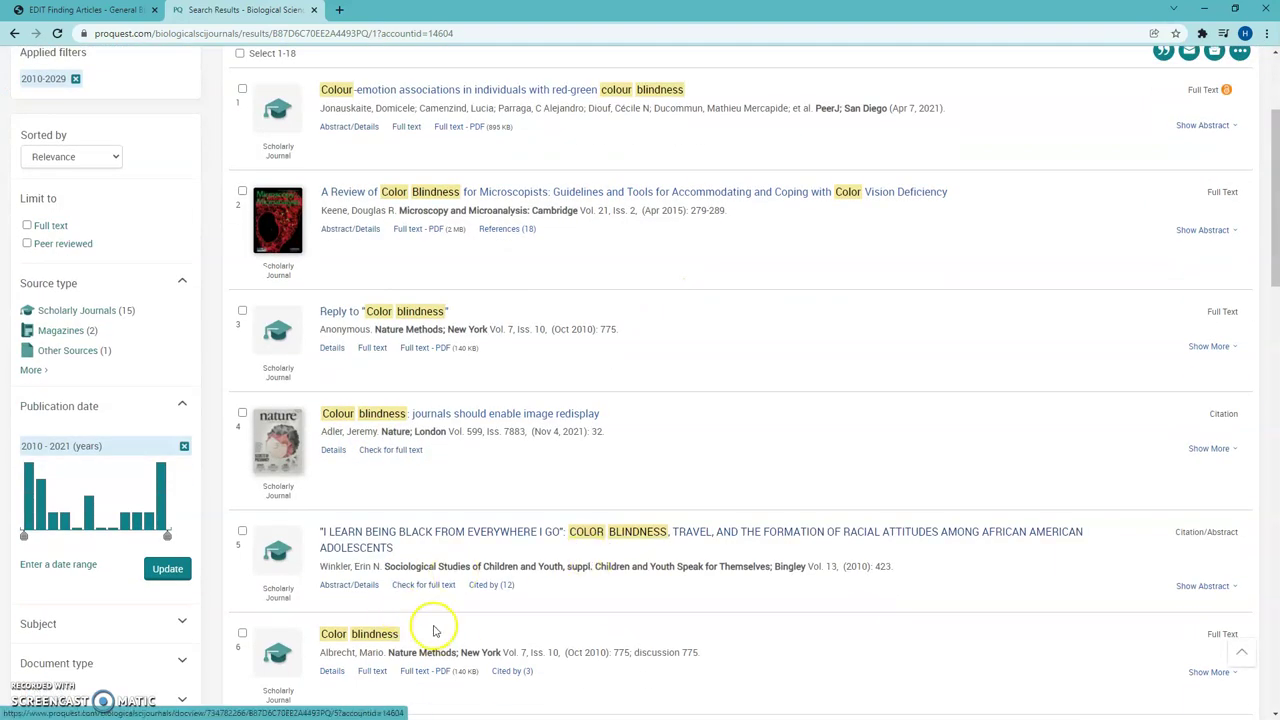
{"action": "scroll", "coordinate": [487, 541], "scroll_direction": "up", "scroll_amount": 2}
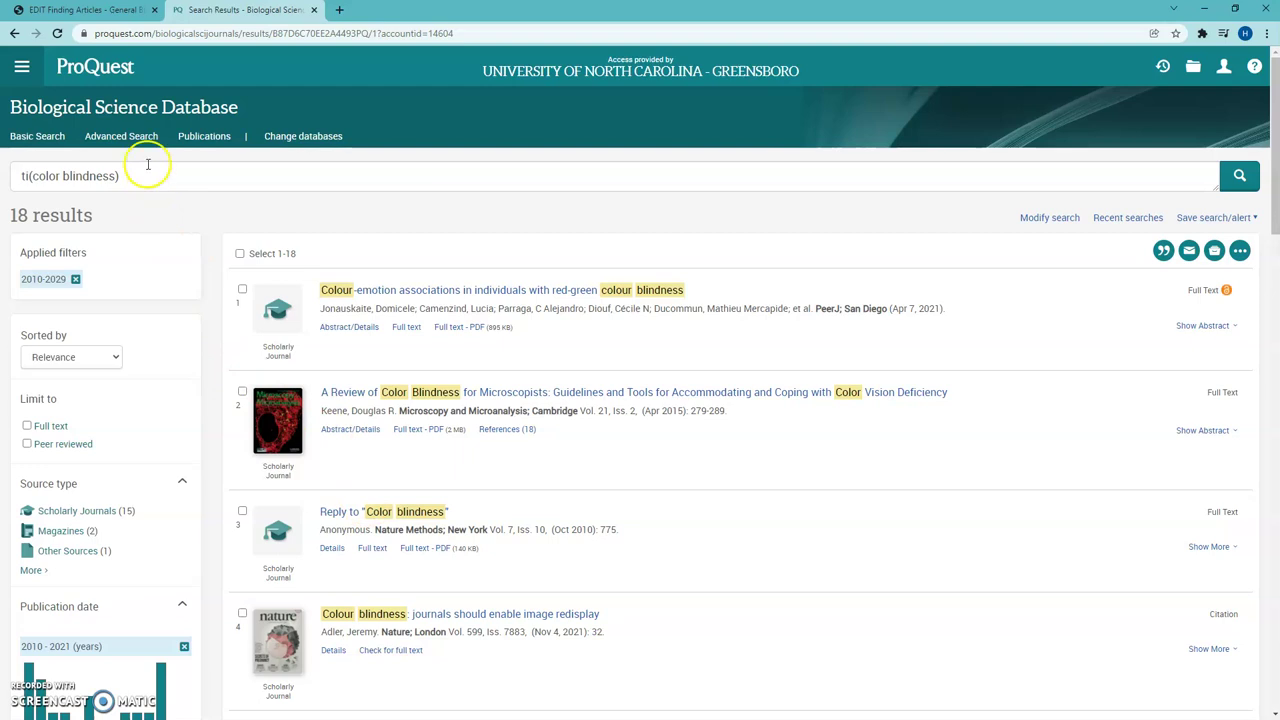
Step: Return to the advanced search form and add "treatment" as a second term combined with AND
{"action": "left_click", "coordinate": [124, 139]}
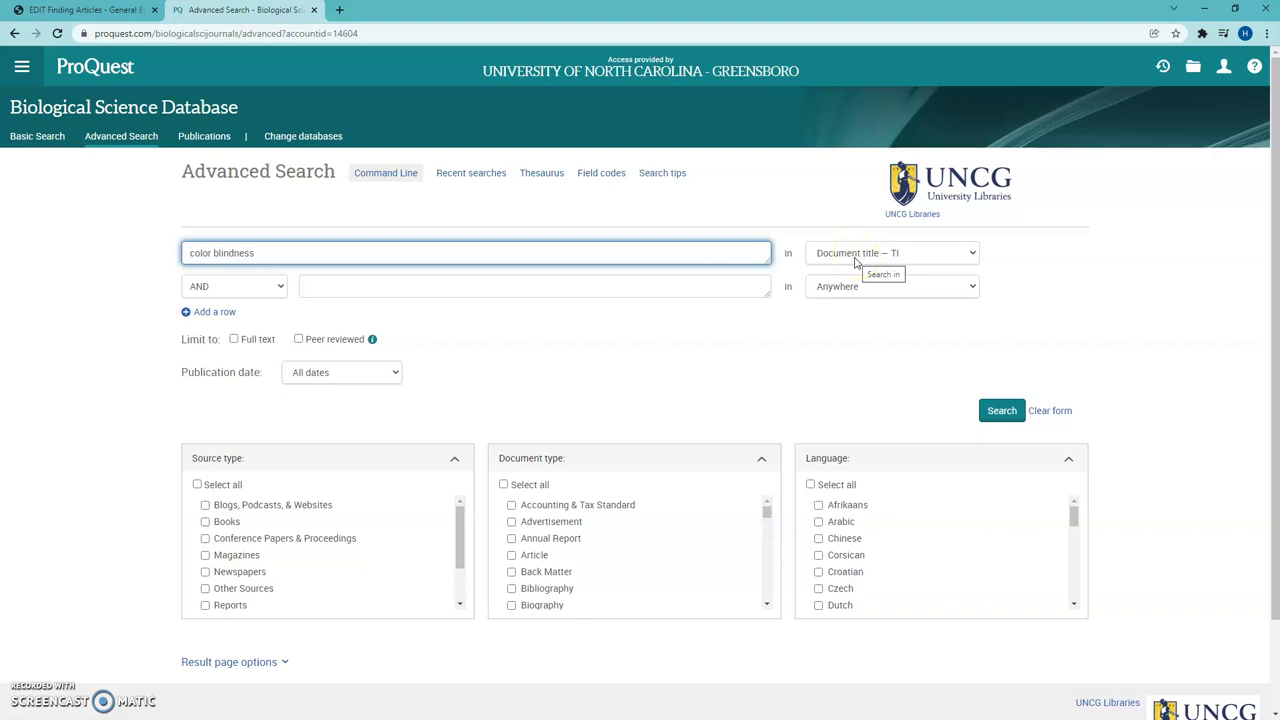
{"action": "left_click", "coordinate": [314, 286]}
{"action": "type", "text": "treatment"}
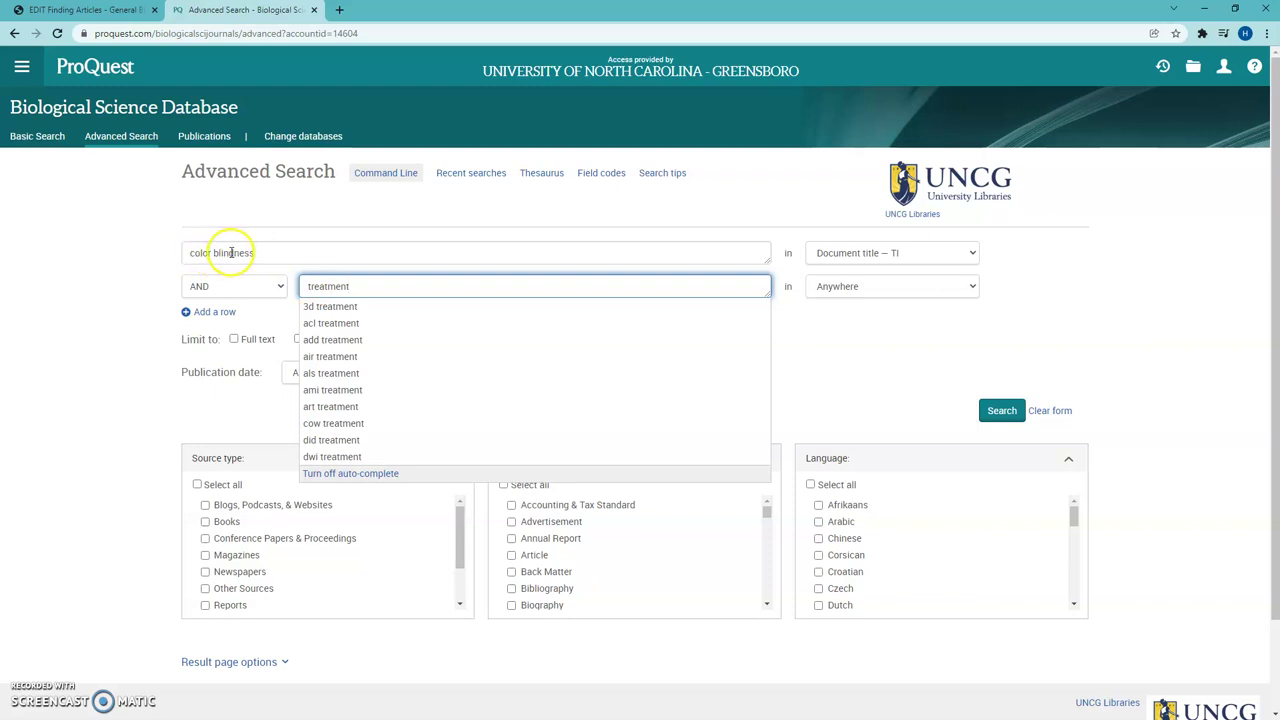
{"action": "left_click", "coordinate": [845, 340]}
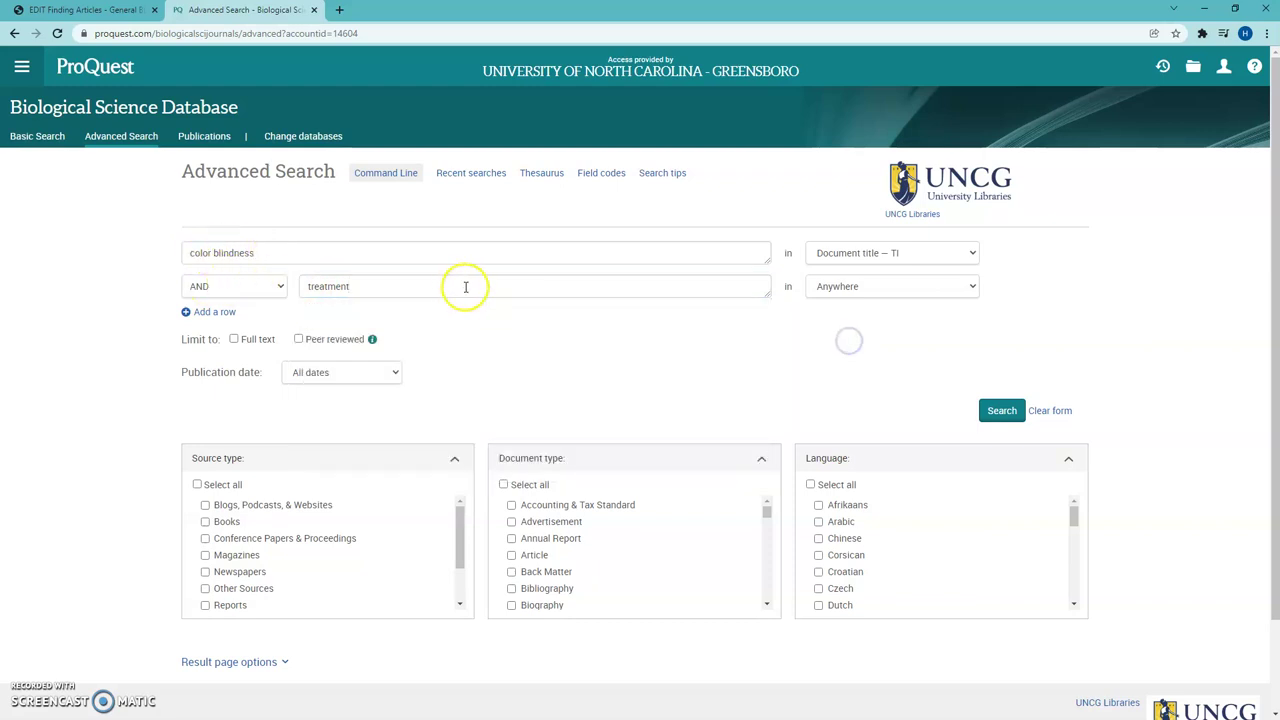
Step: Try the search with the second term, "treatment", also limited to the field Document title – TI
{"action": "left_click", "coordinate": [831, 290]}
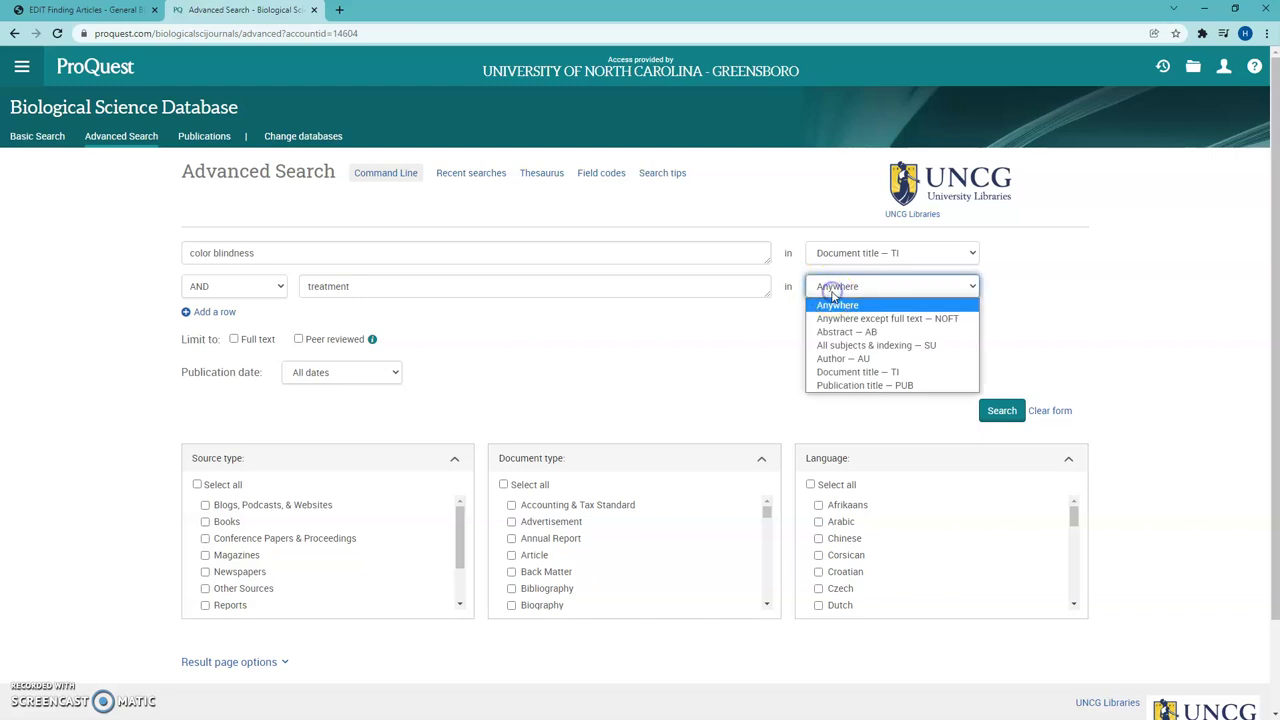
{"action": "left_click", "coordinate": [858, 371]}
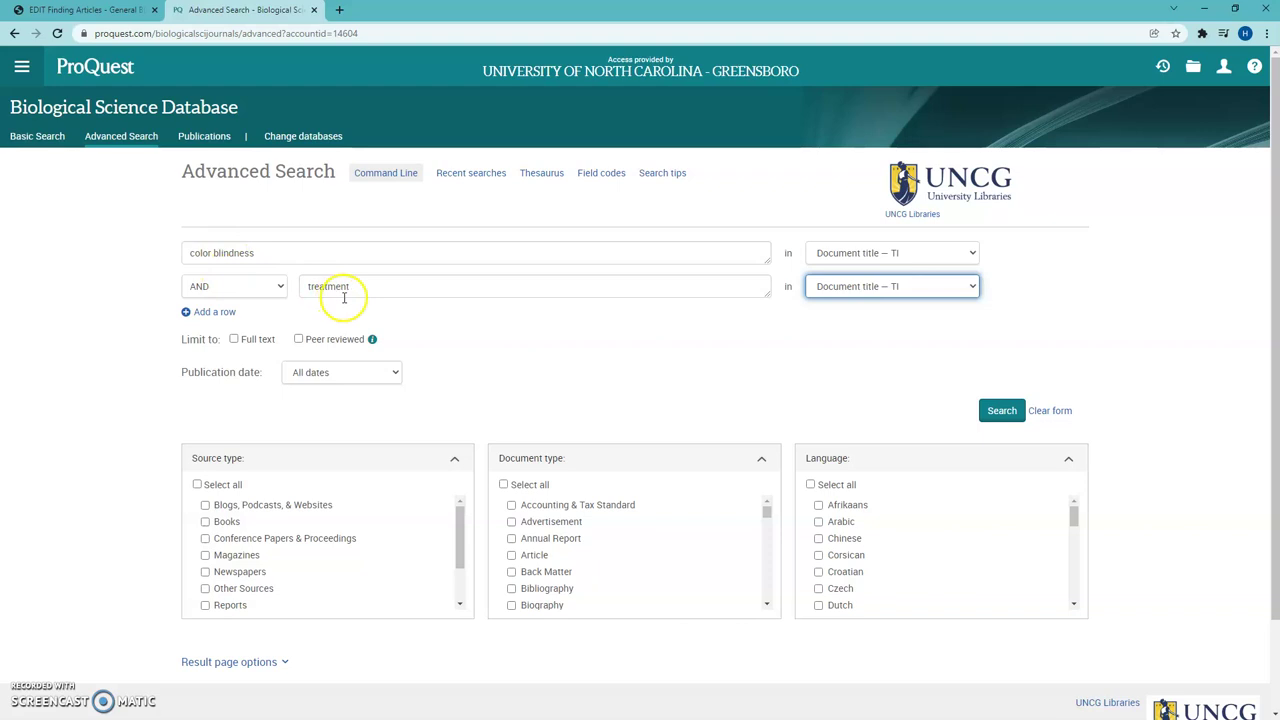
{"action": "left_click", "coordinate": [1002, 411]}
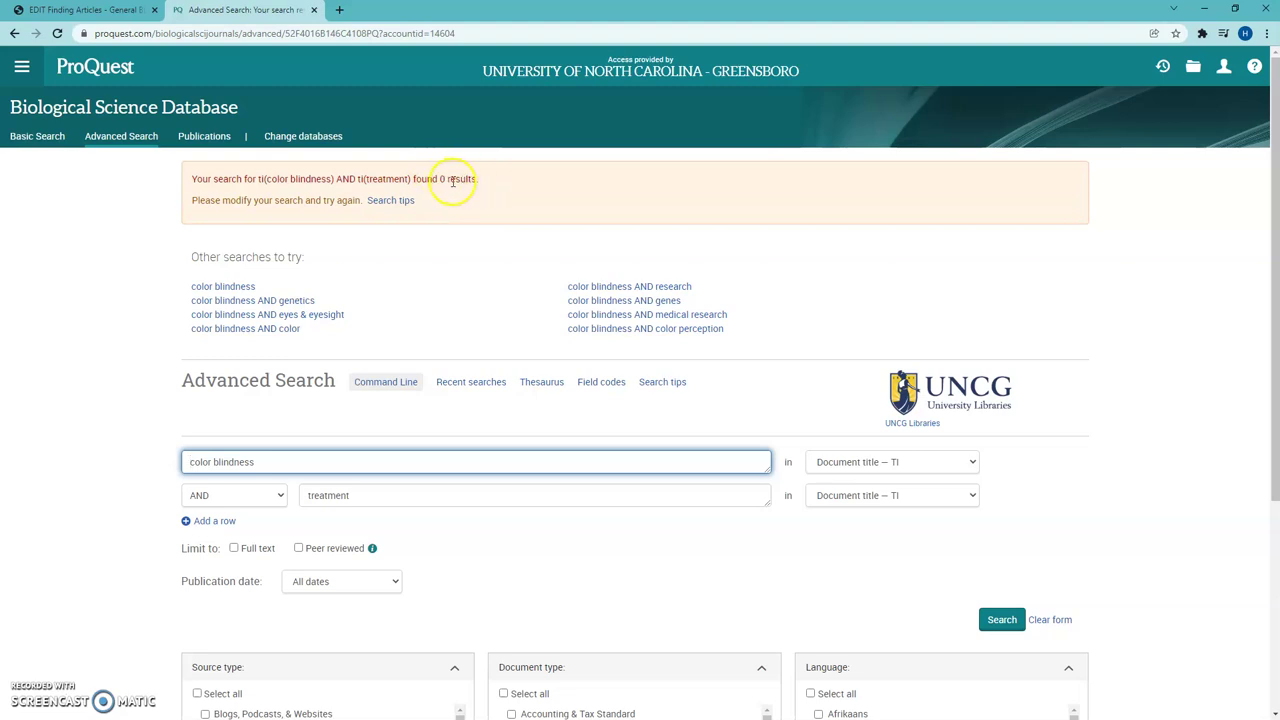
Step: Return to the advanced search form, set the field for "treatment" to Anywhere, and run the search
{"action": "left_click", "coordinate": [128, 145]}
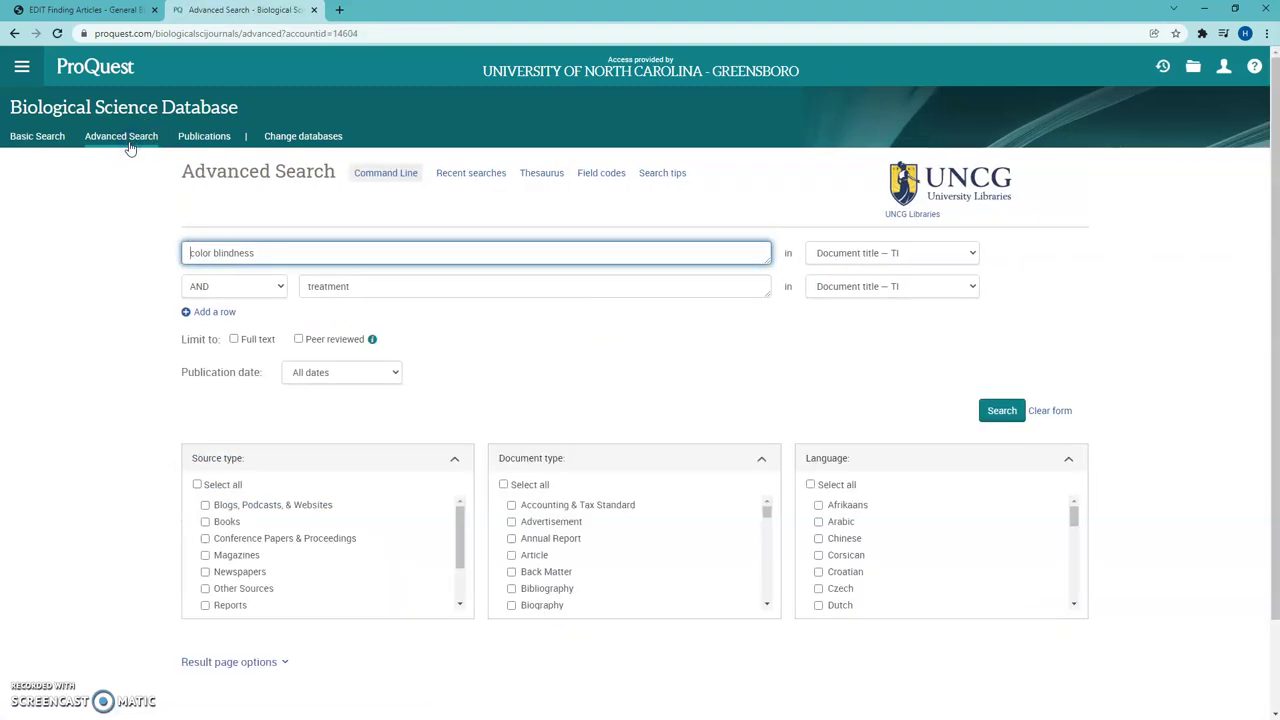
{"action": "left_click", "coordinate": [840, 297]}
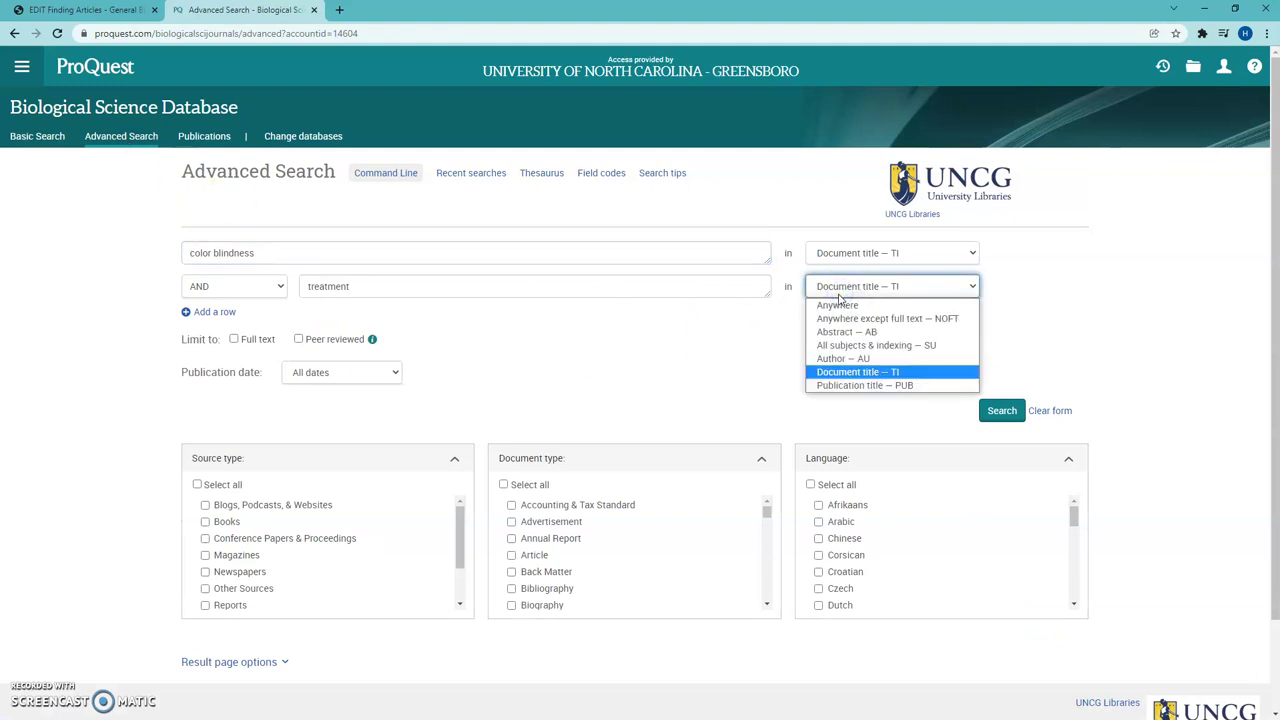
{"action": "left_click", "coordinate": [839, 304]}
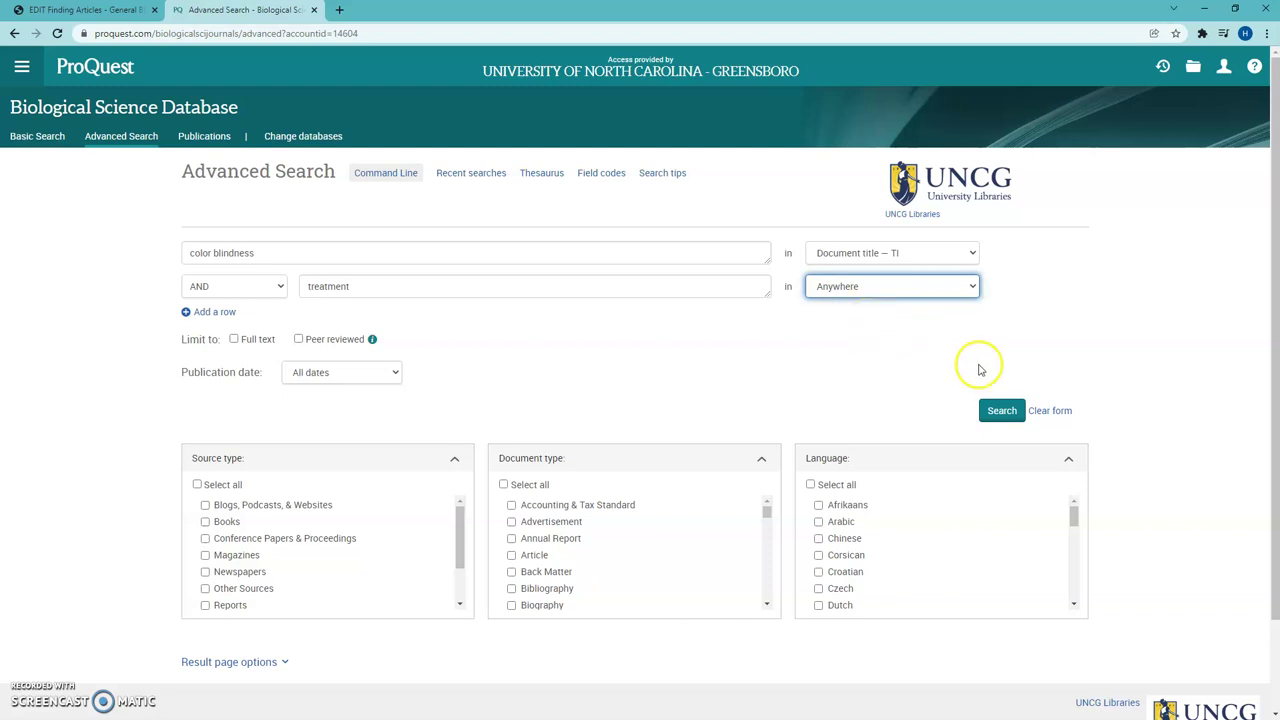
{"action": "left_click", "coordinate": [1001, 410]}
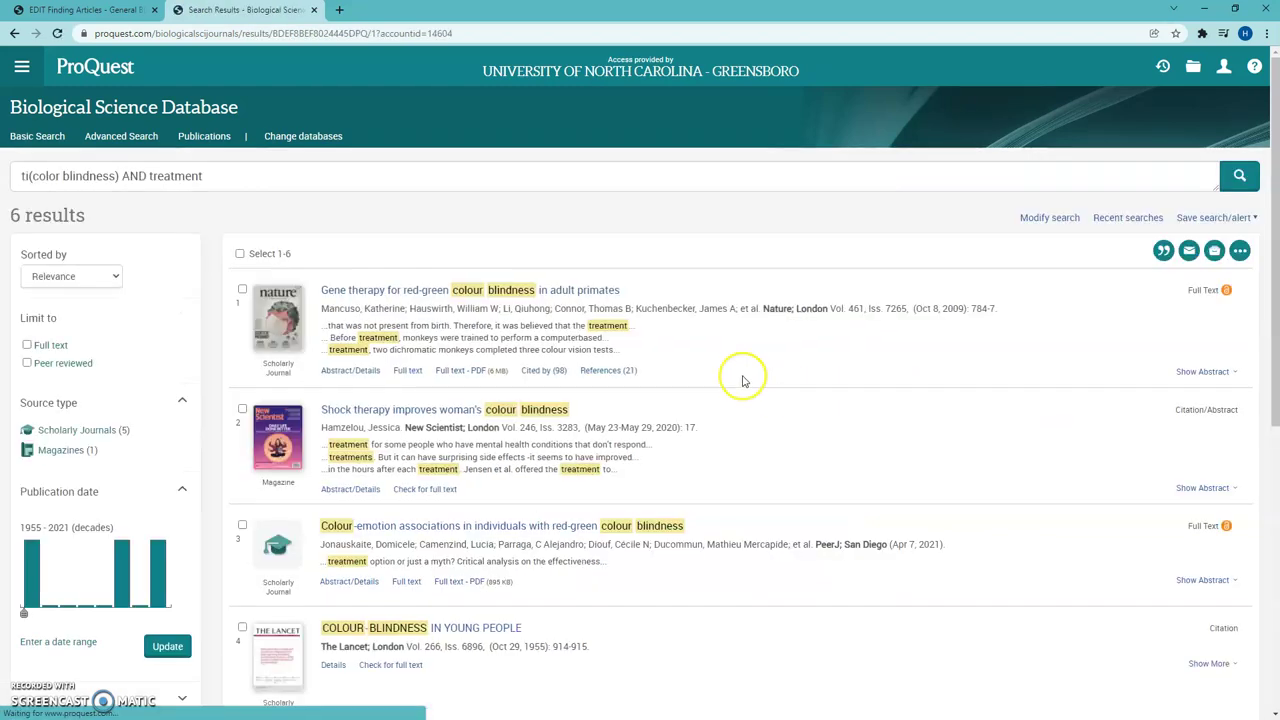